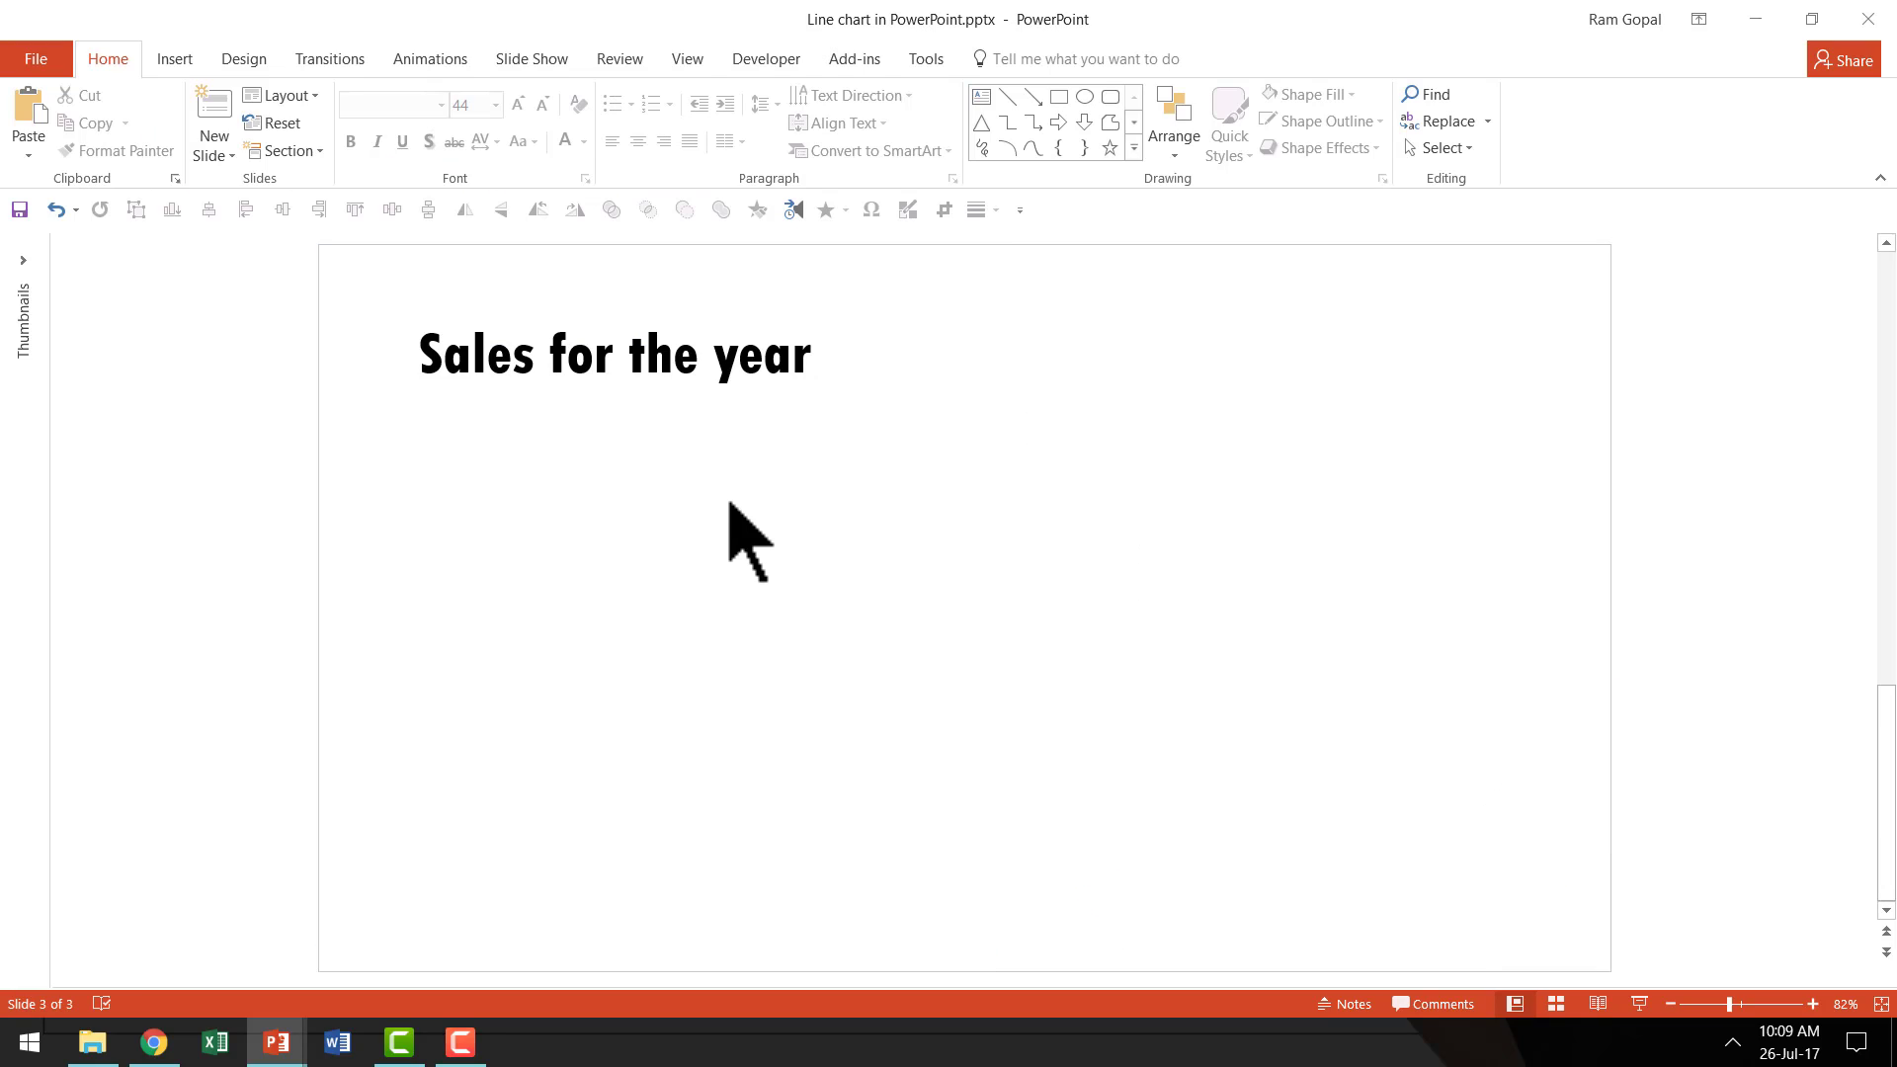
Insert a Line with Markers chart with sample data onto the 'Sales for the year' slide.
click(181, 64)
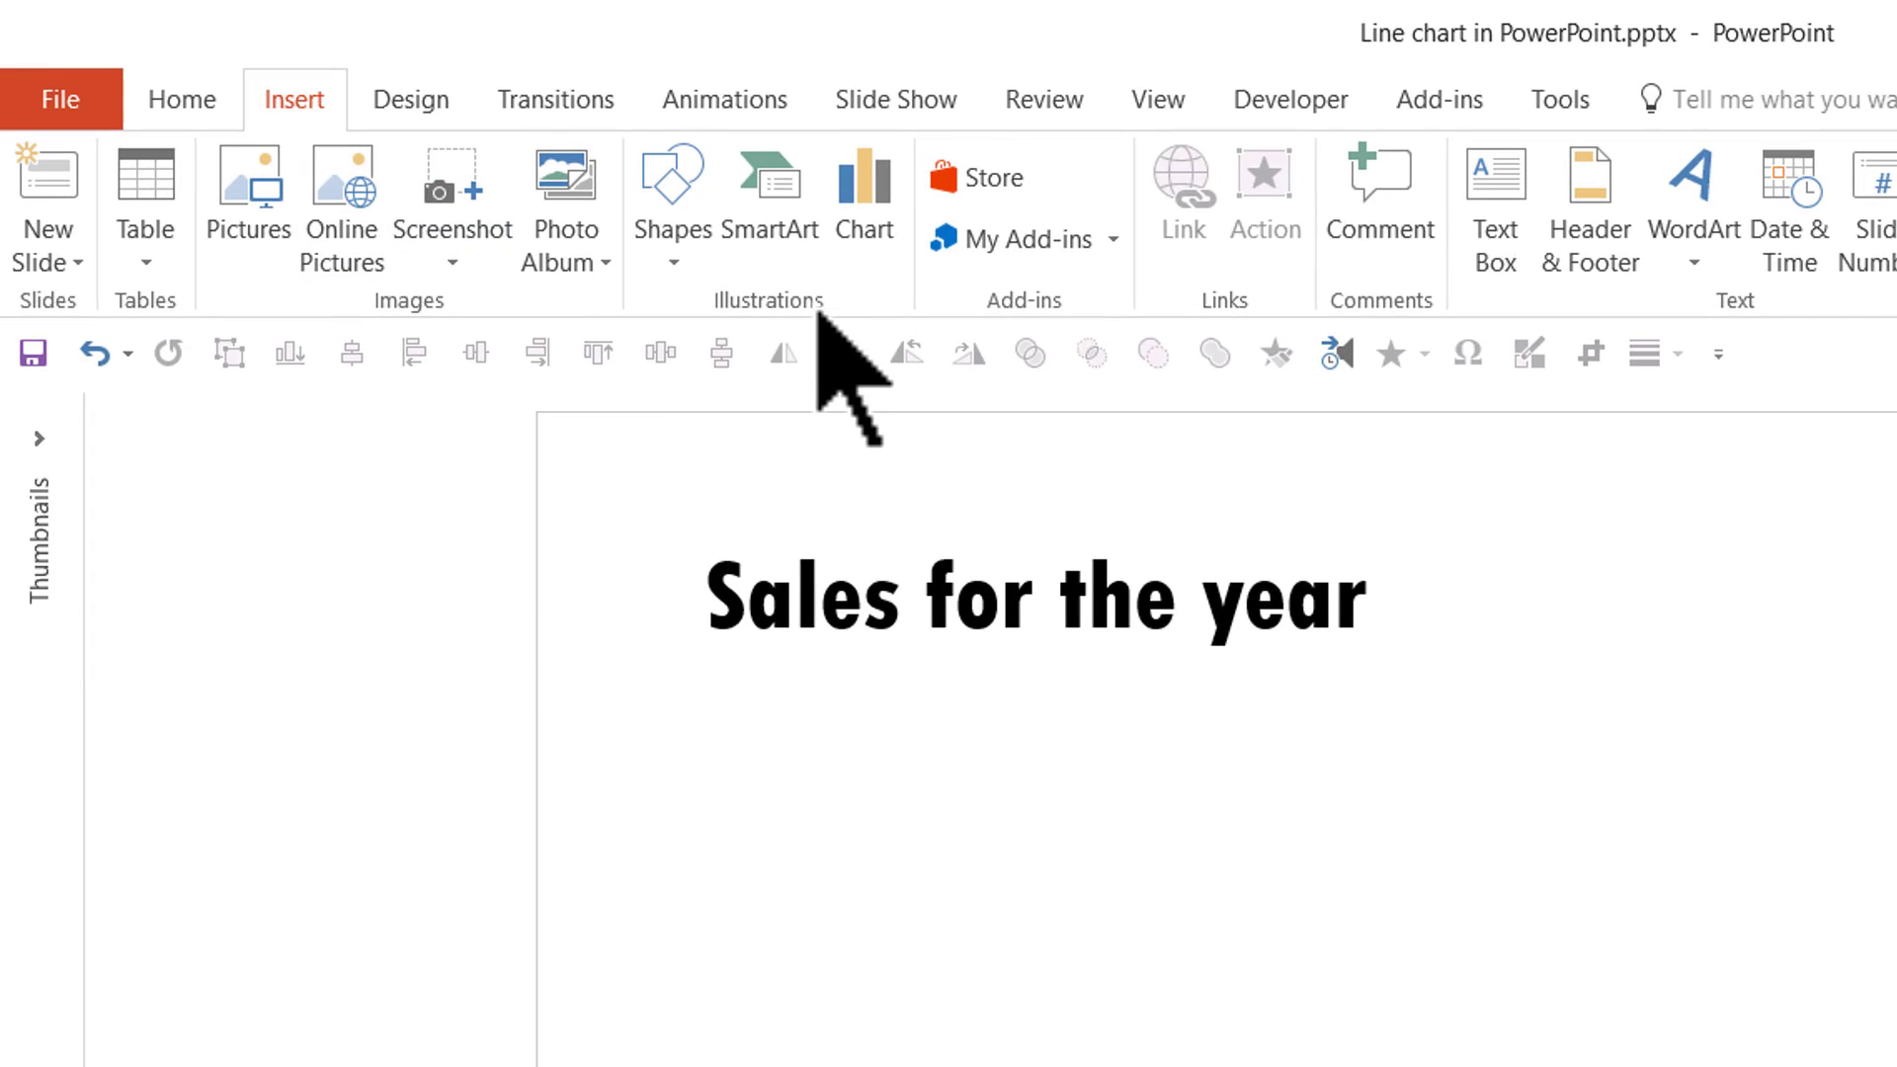
click(882, 207)
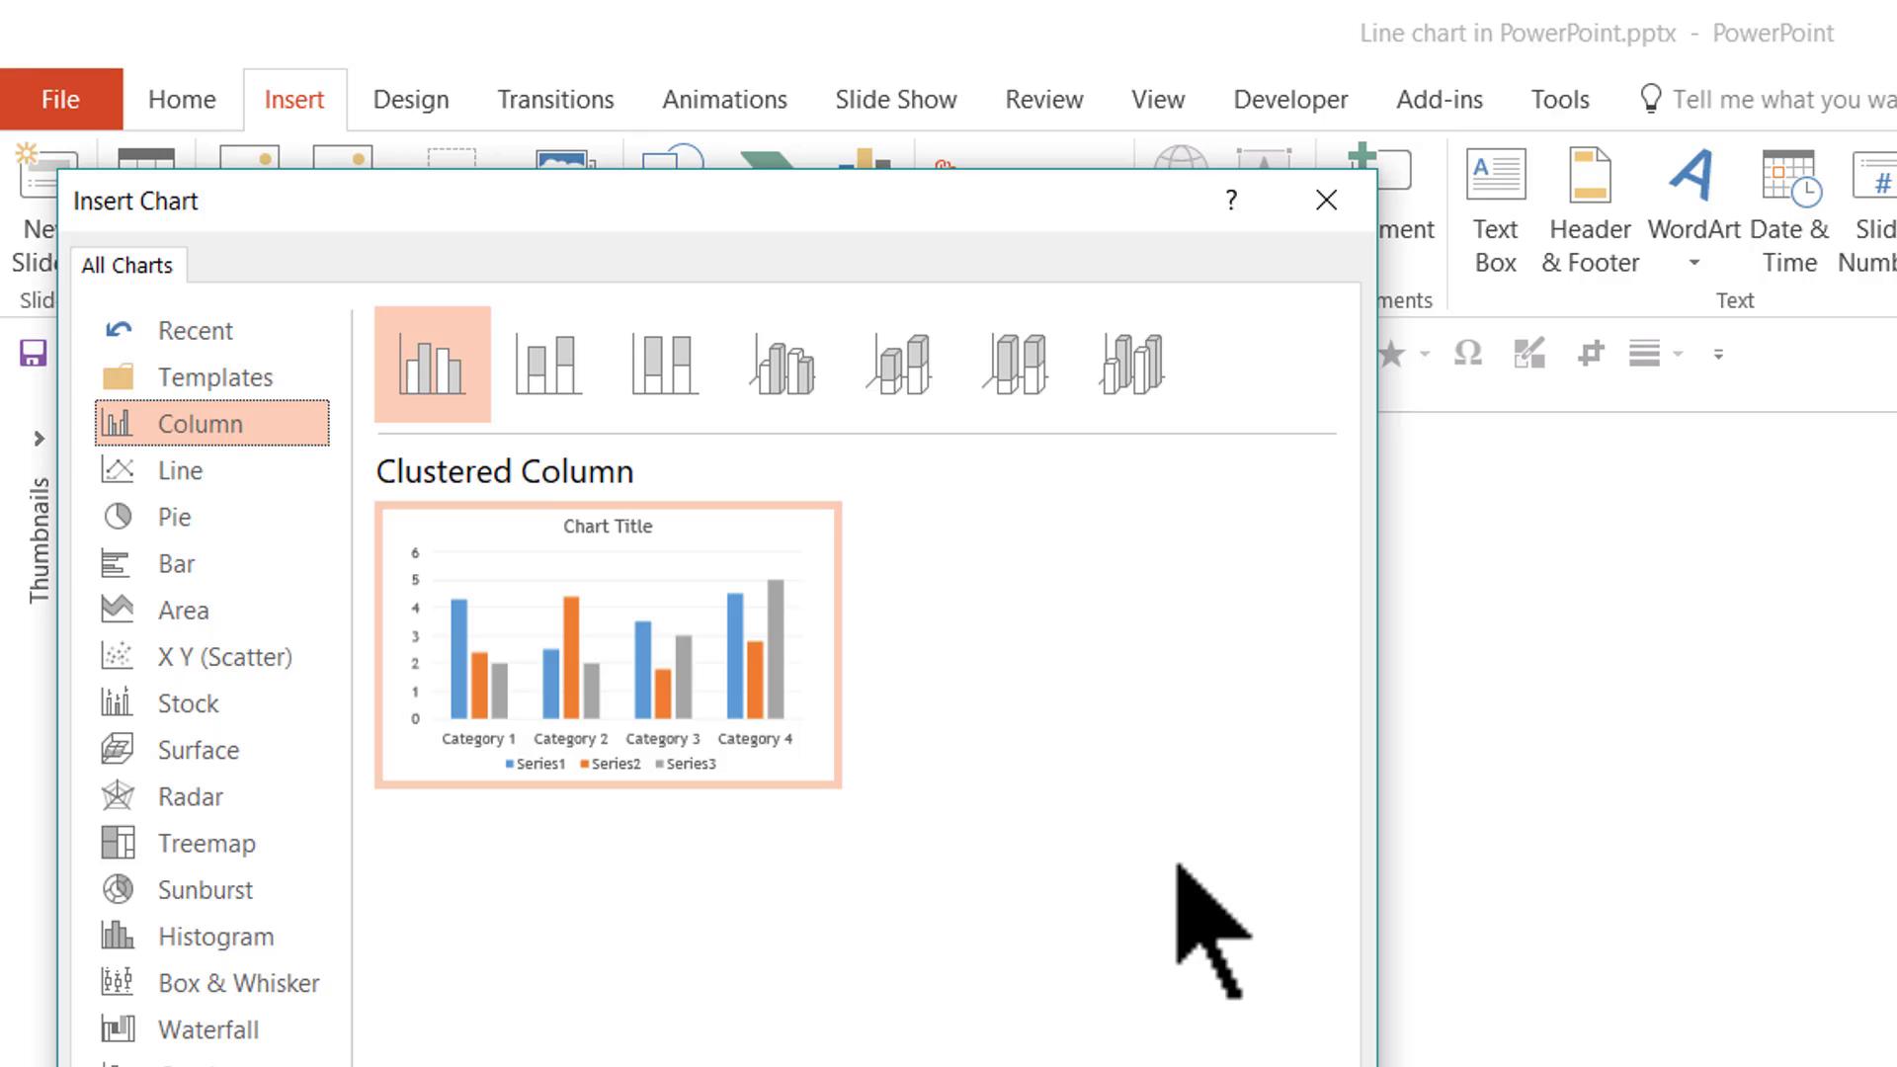
click(197, 472)
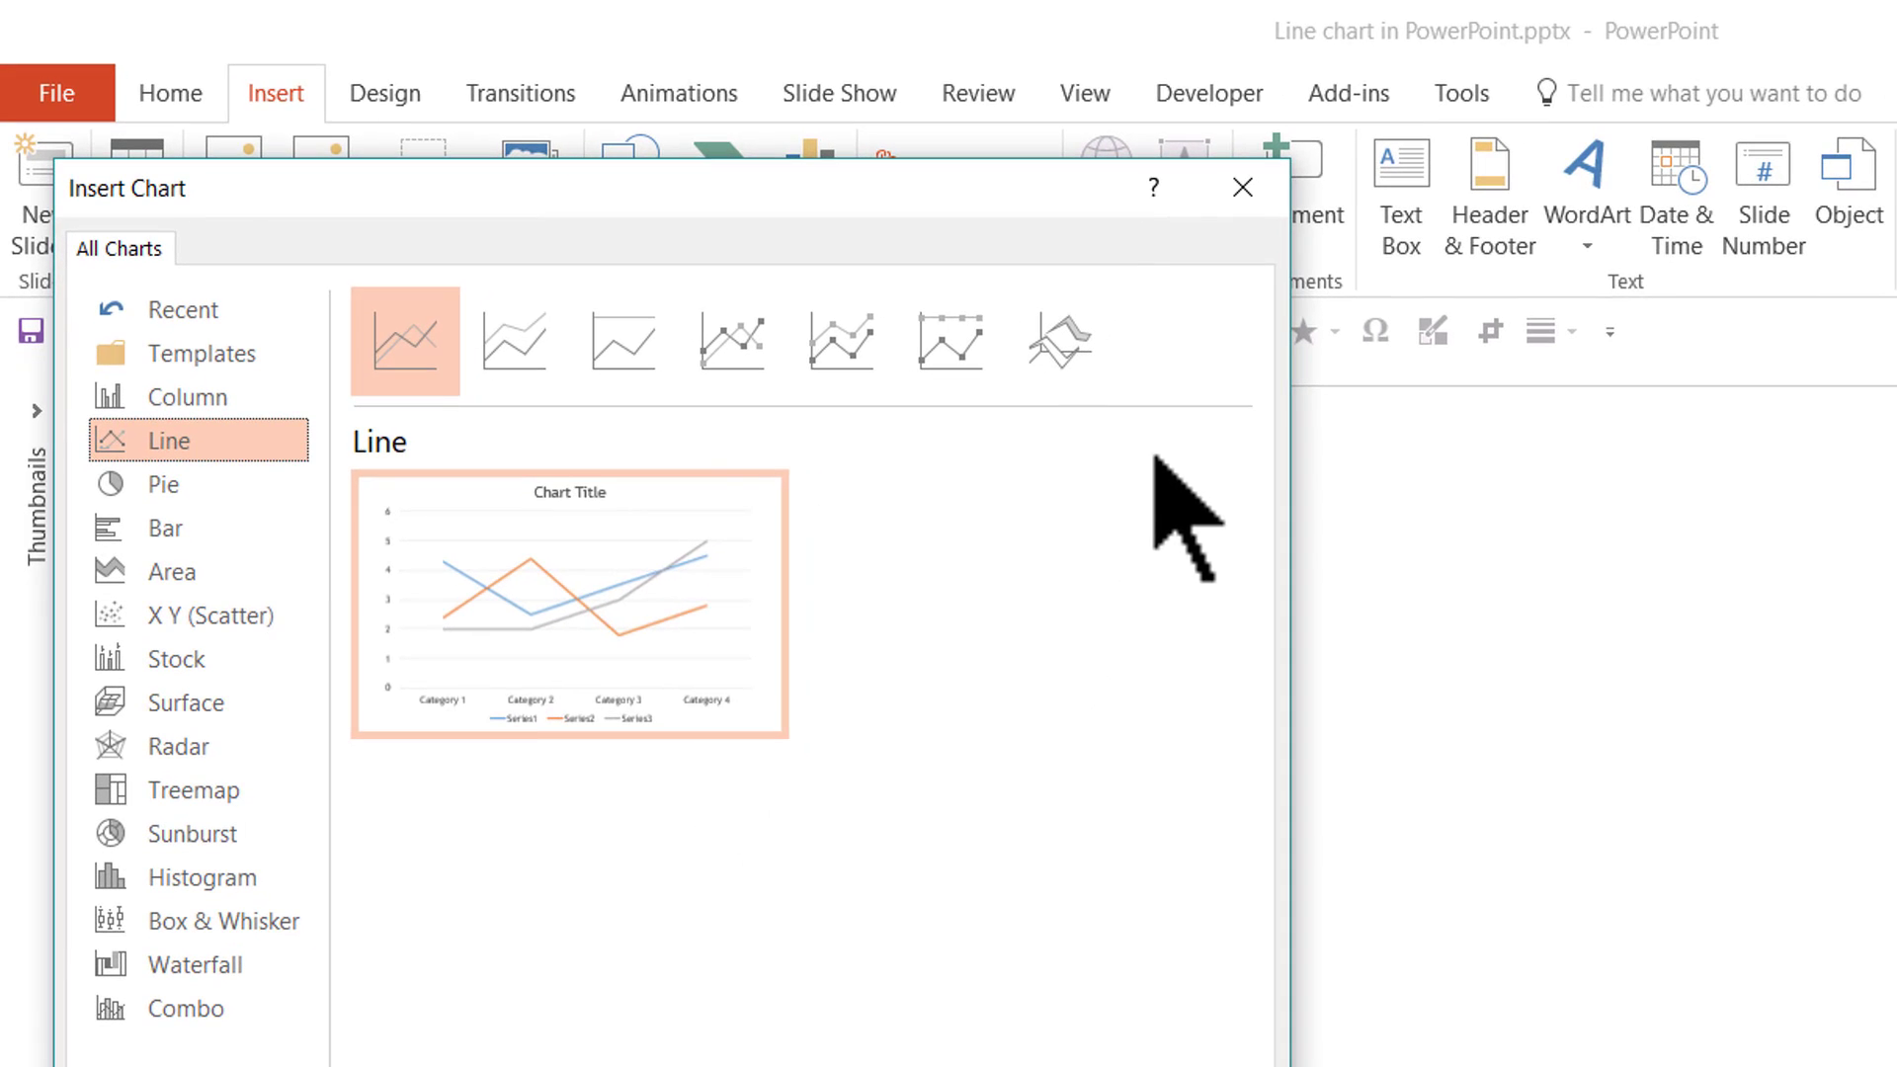
click(739, 348)
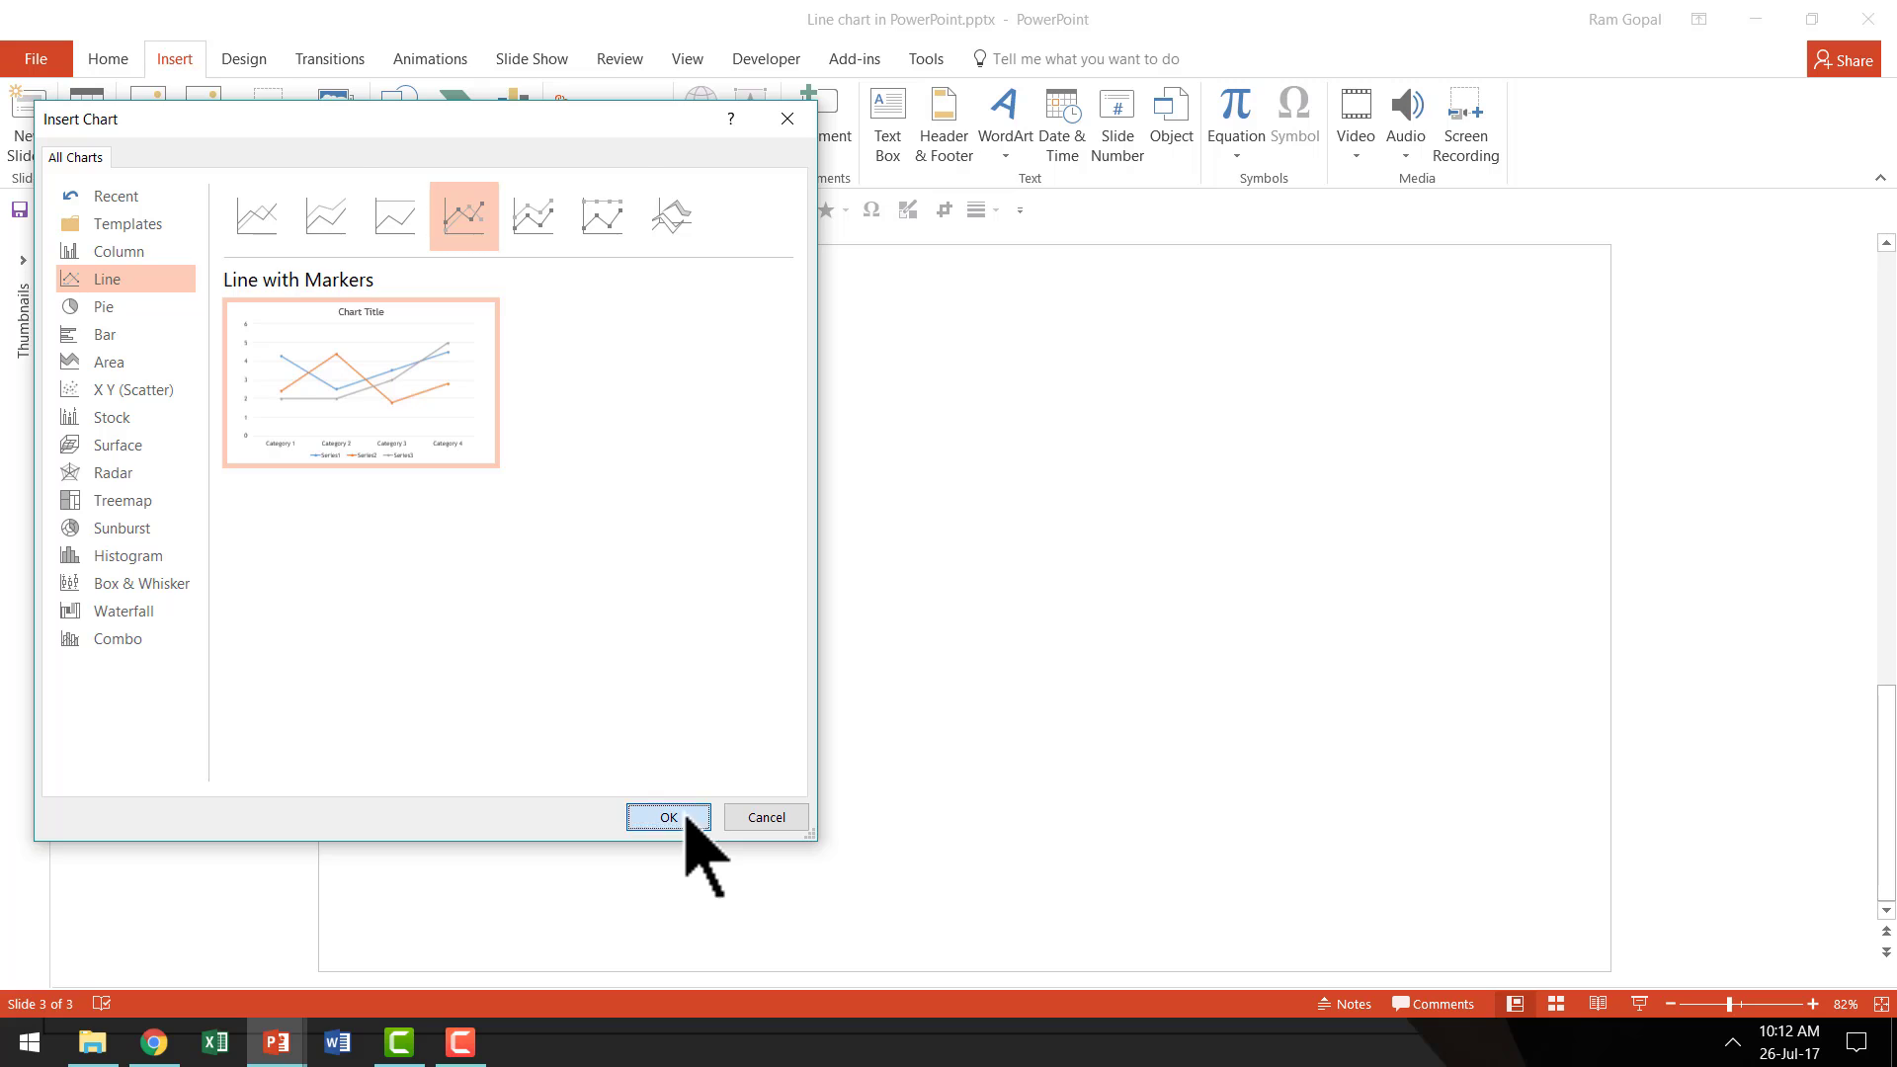
click(668, 818)
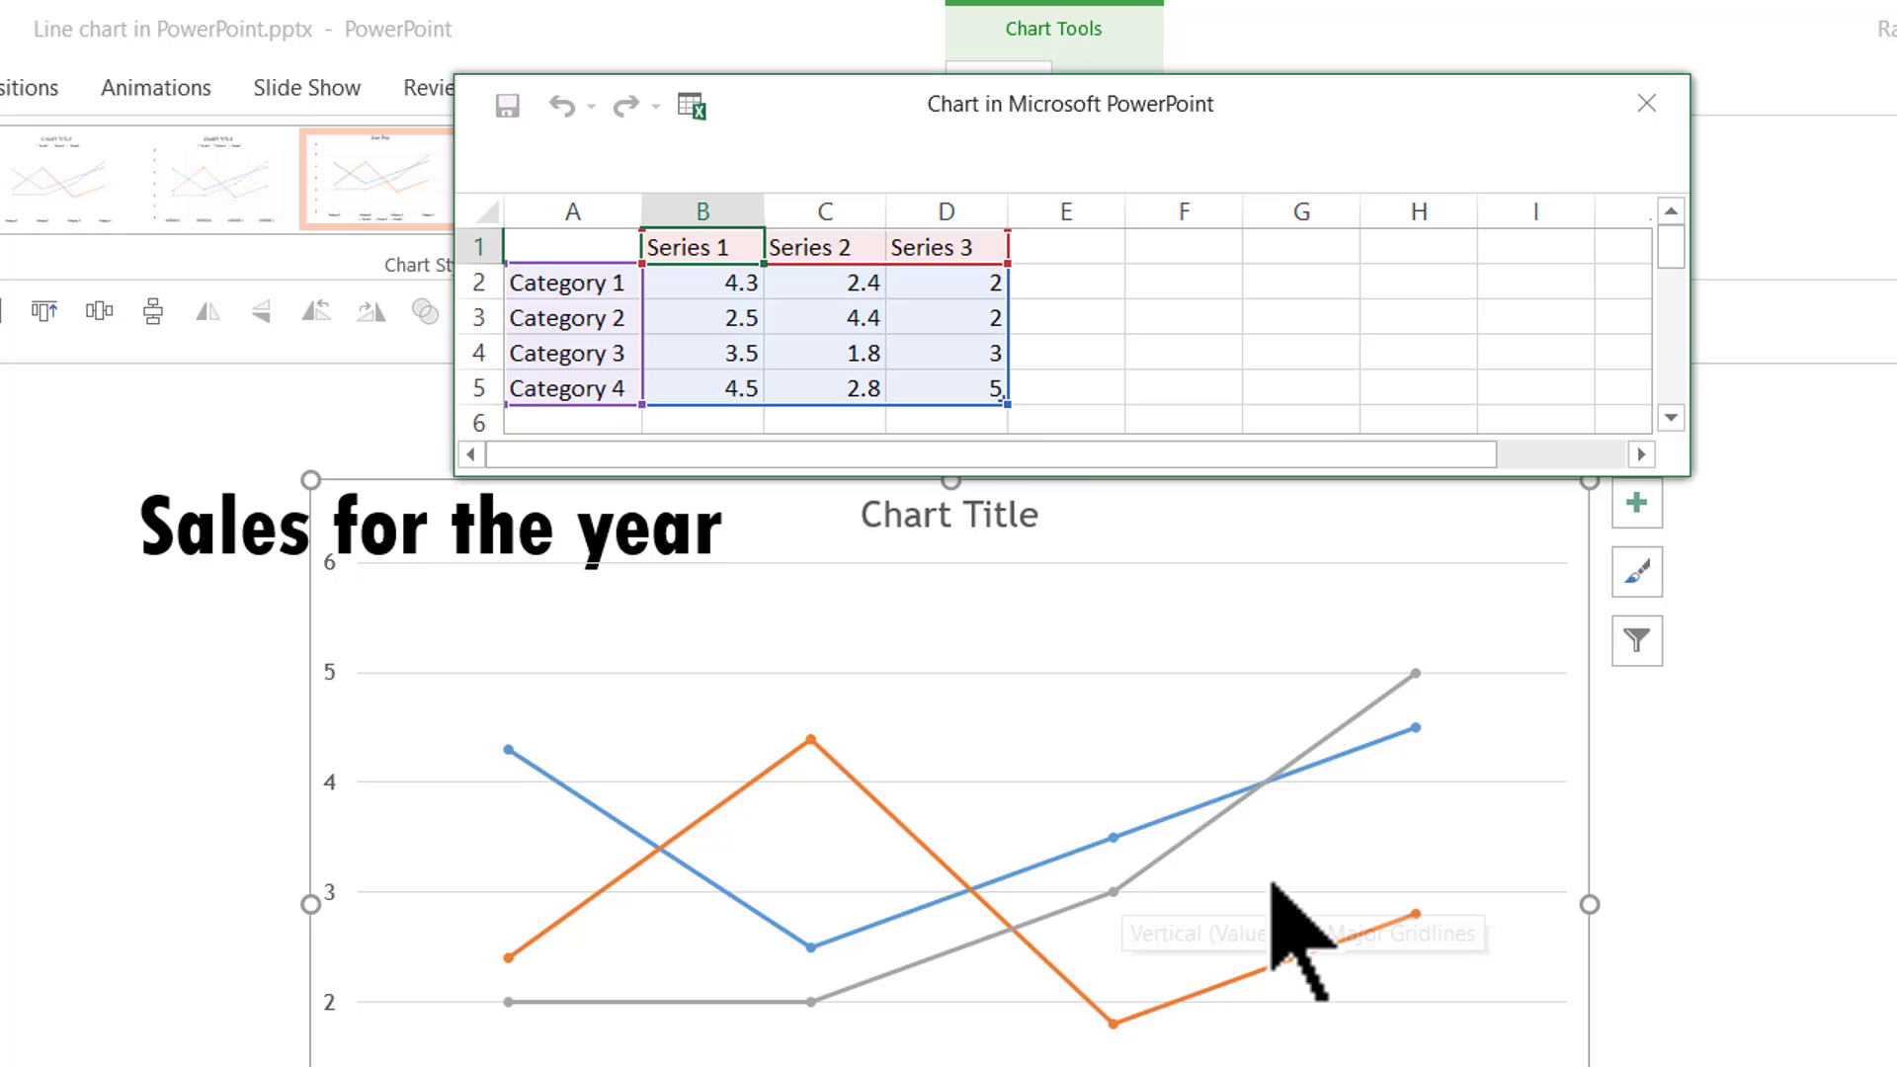
Delete the Series 2 and Series 3 columns (C:D) from the chart data sheet.
click(819, 205)
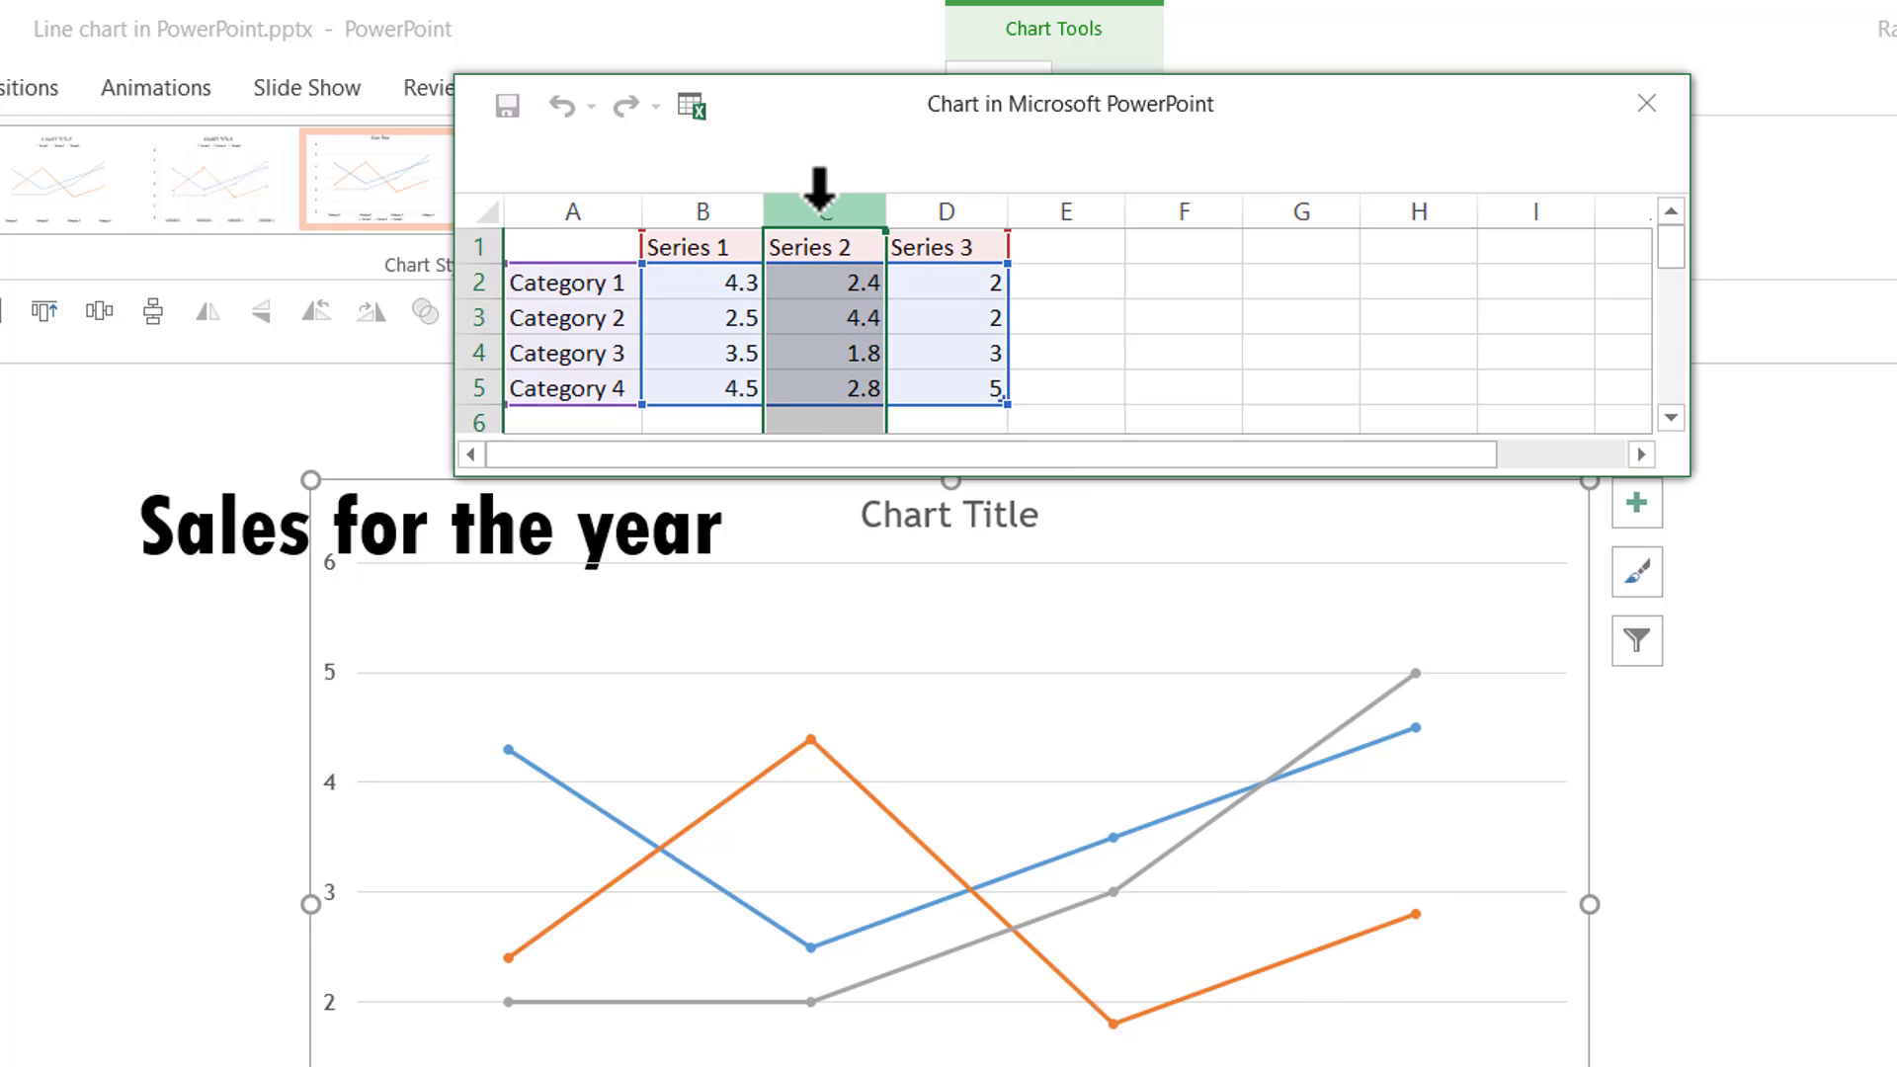
drag(819, 203, 944, 204)
right_click(934, 193)
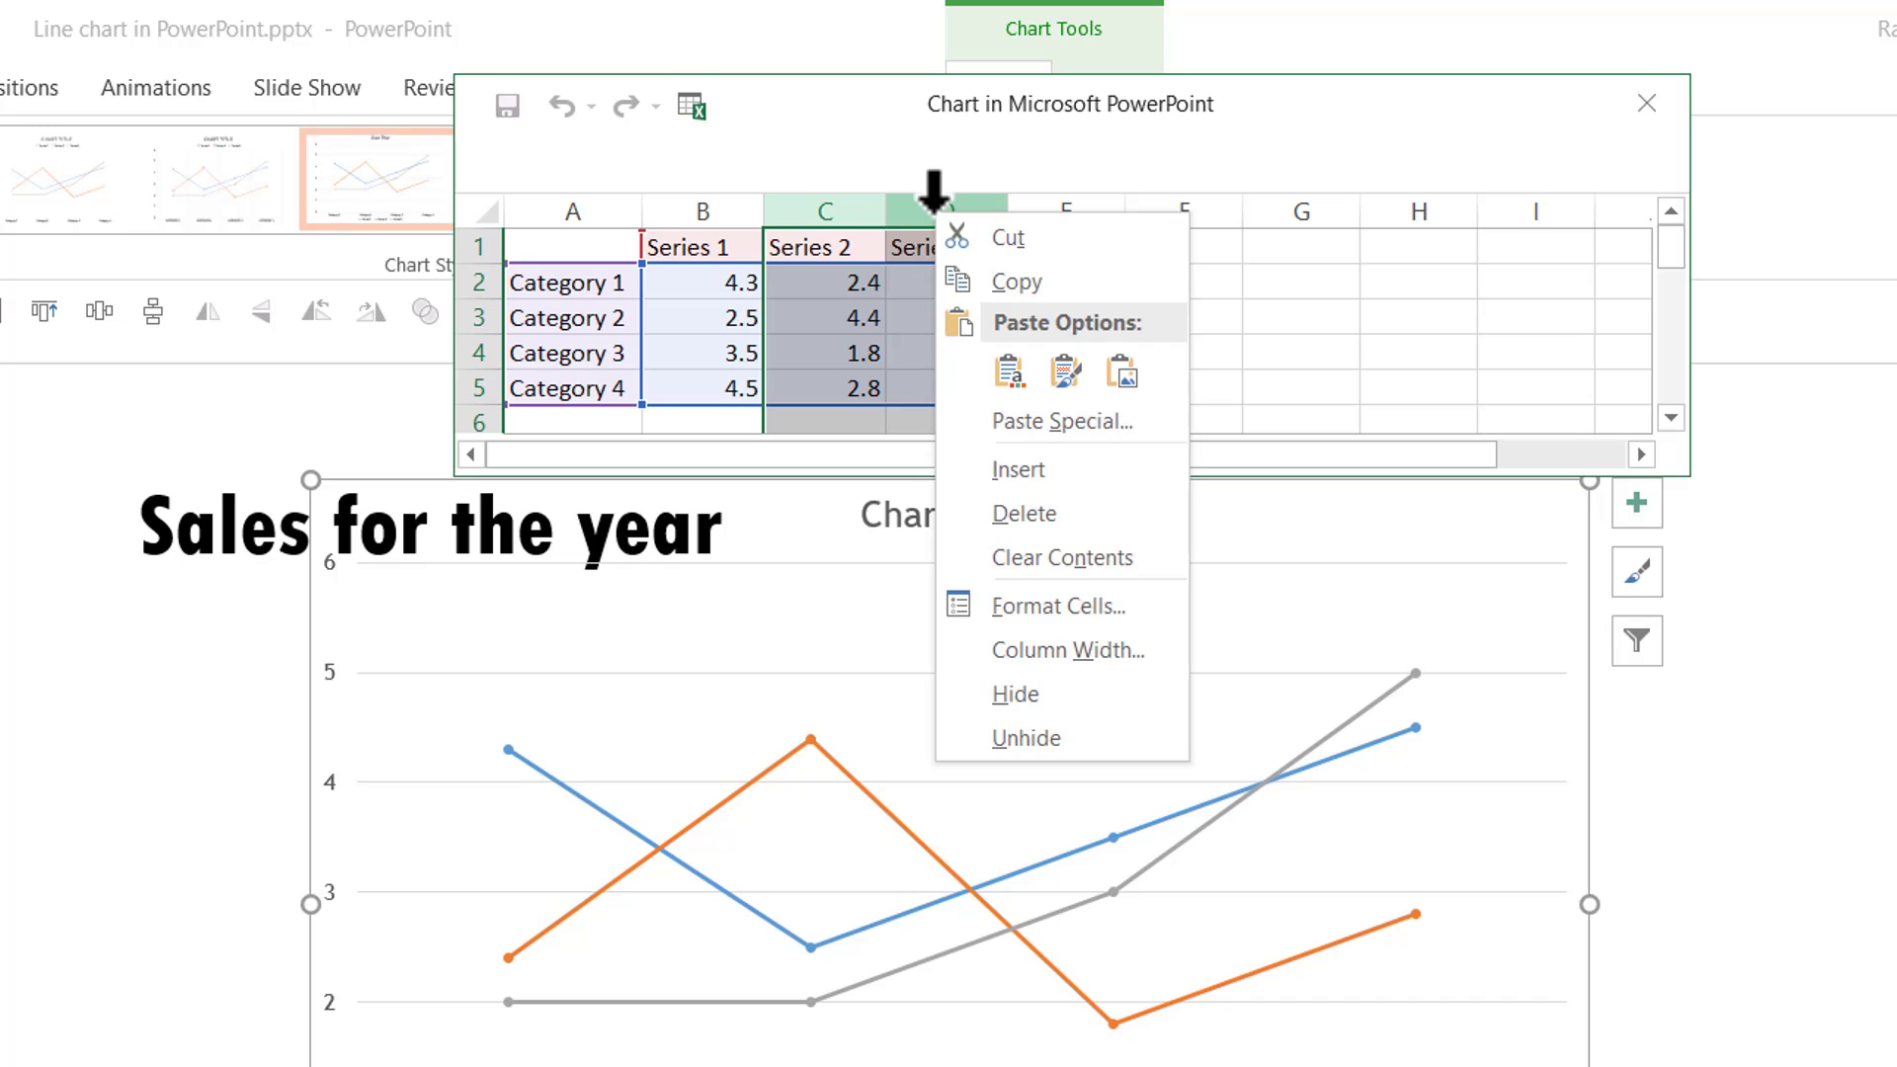
click(1026, 513)
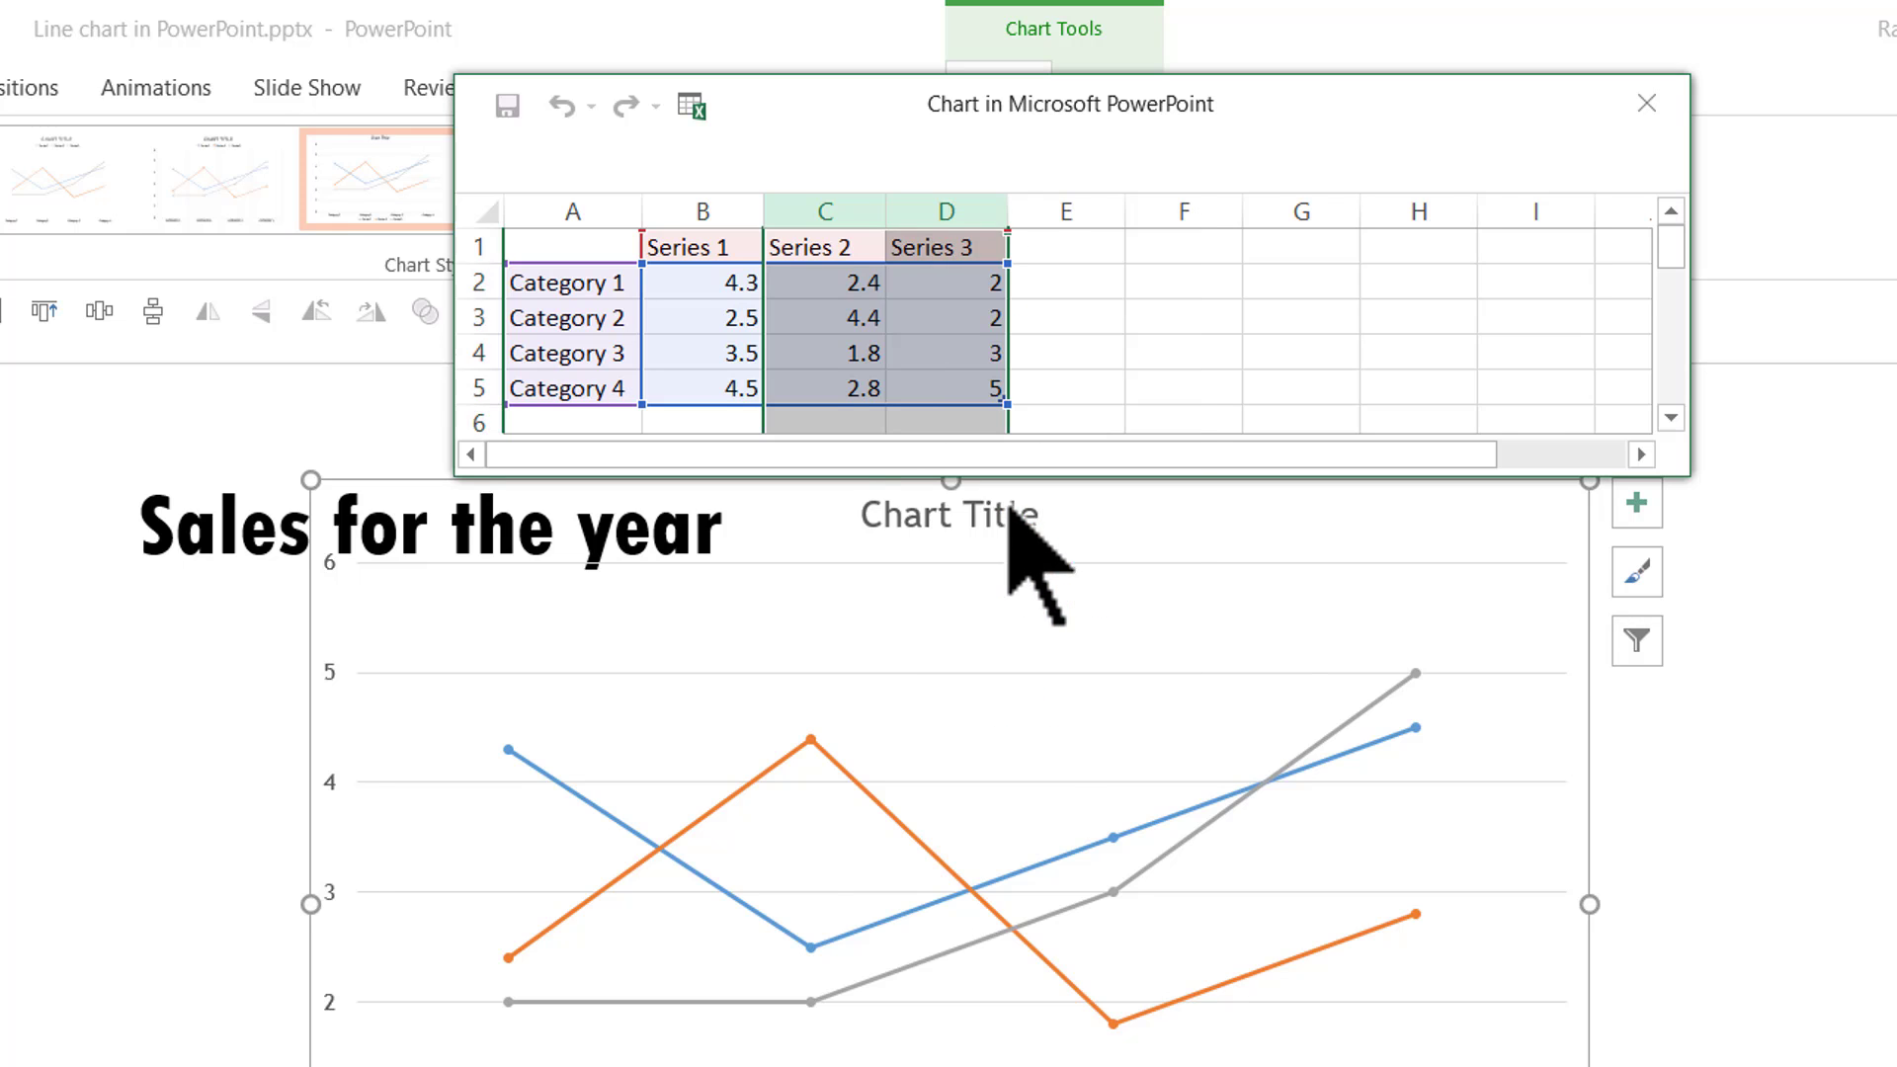
click(825, 210)
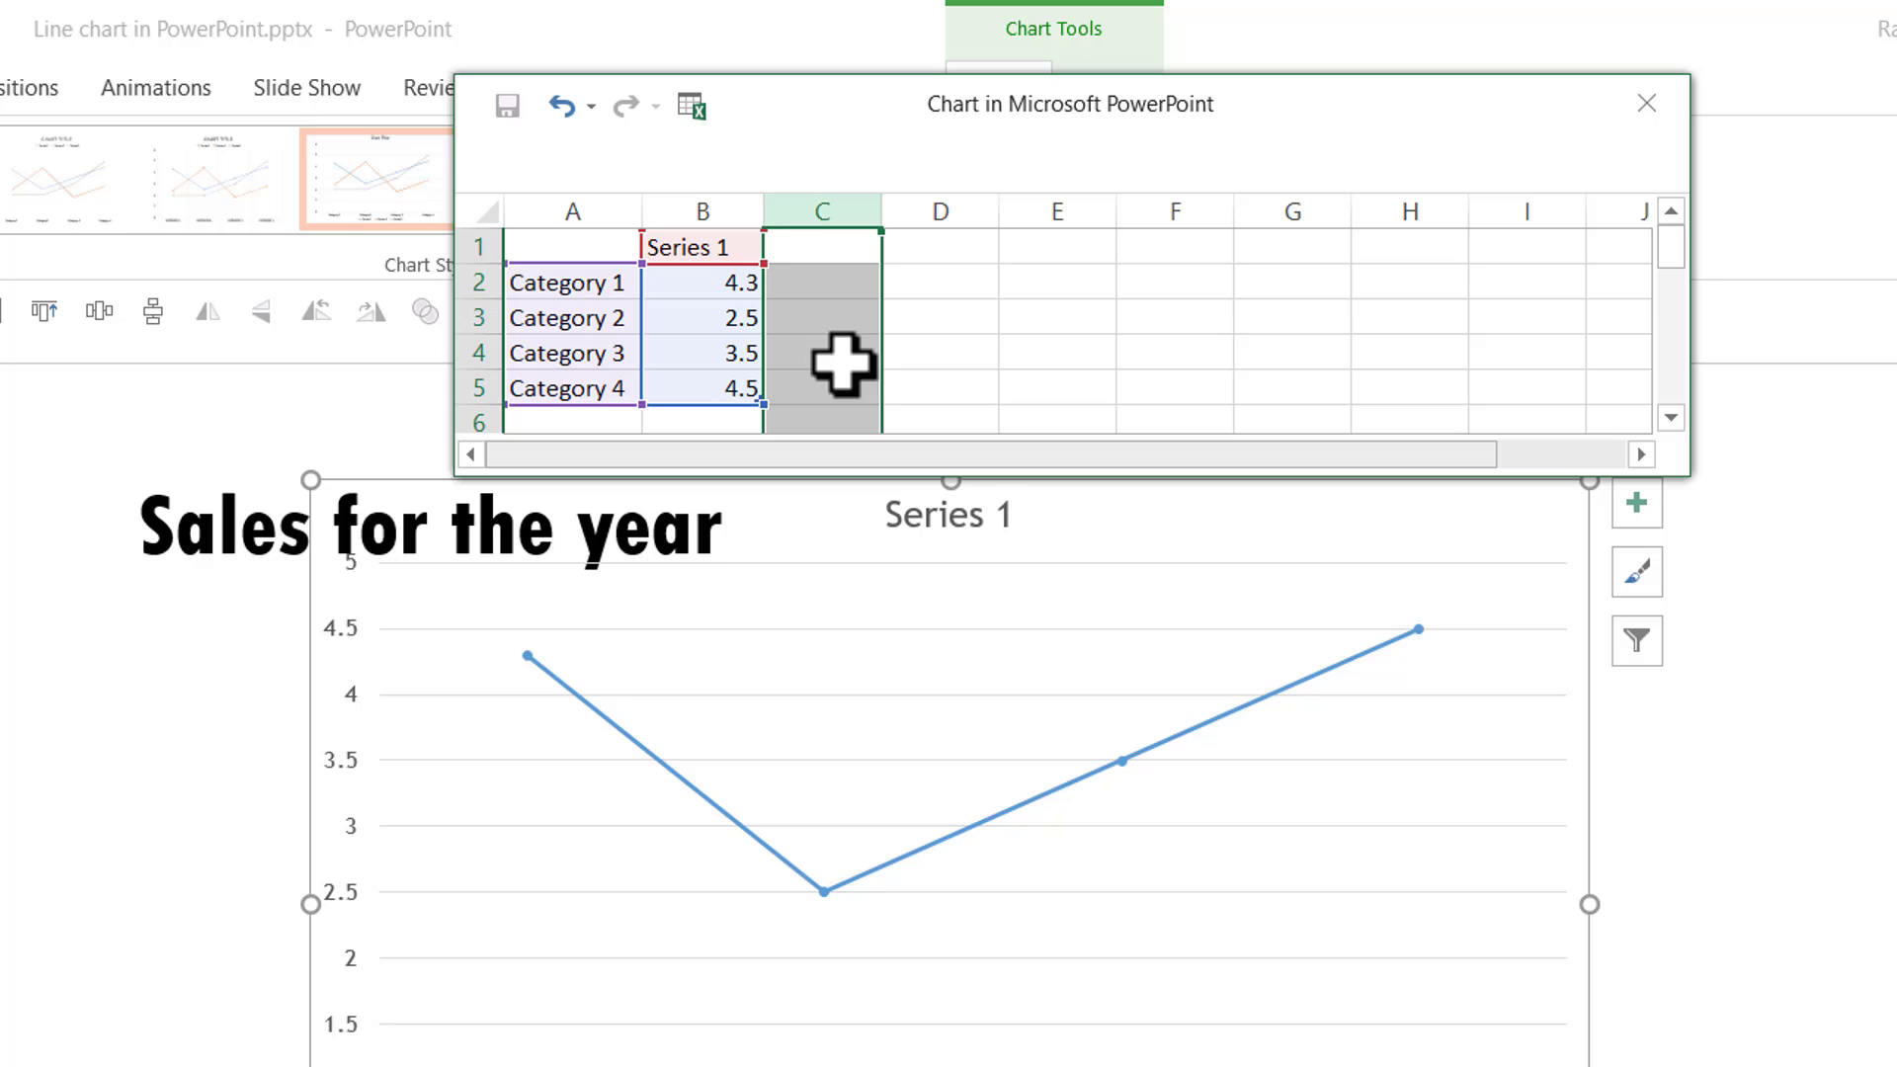
click(934, 213)
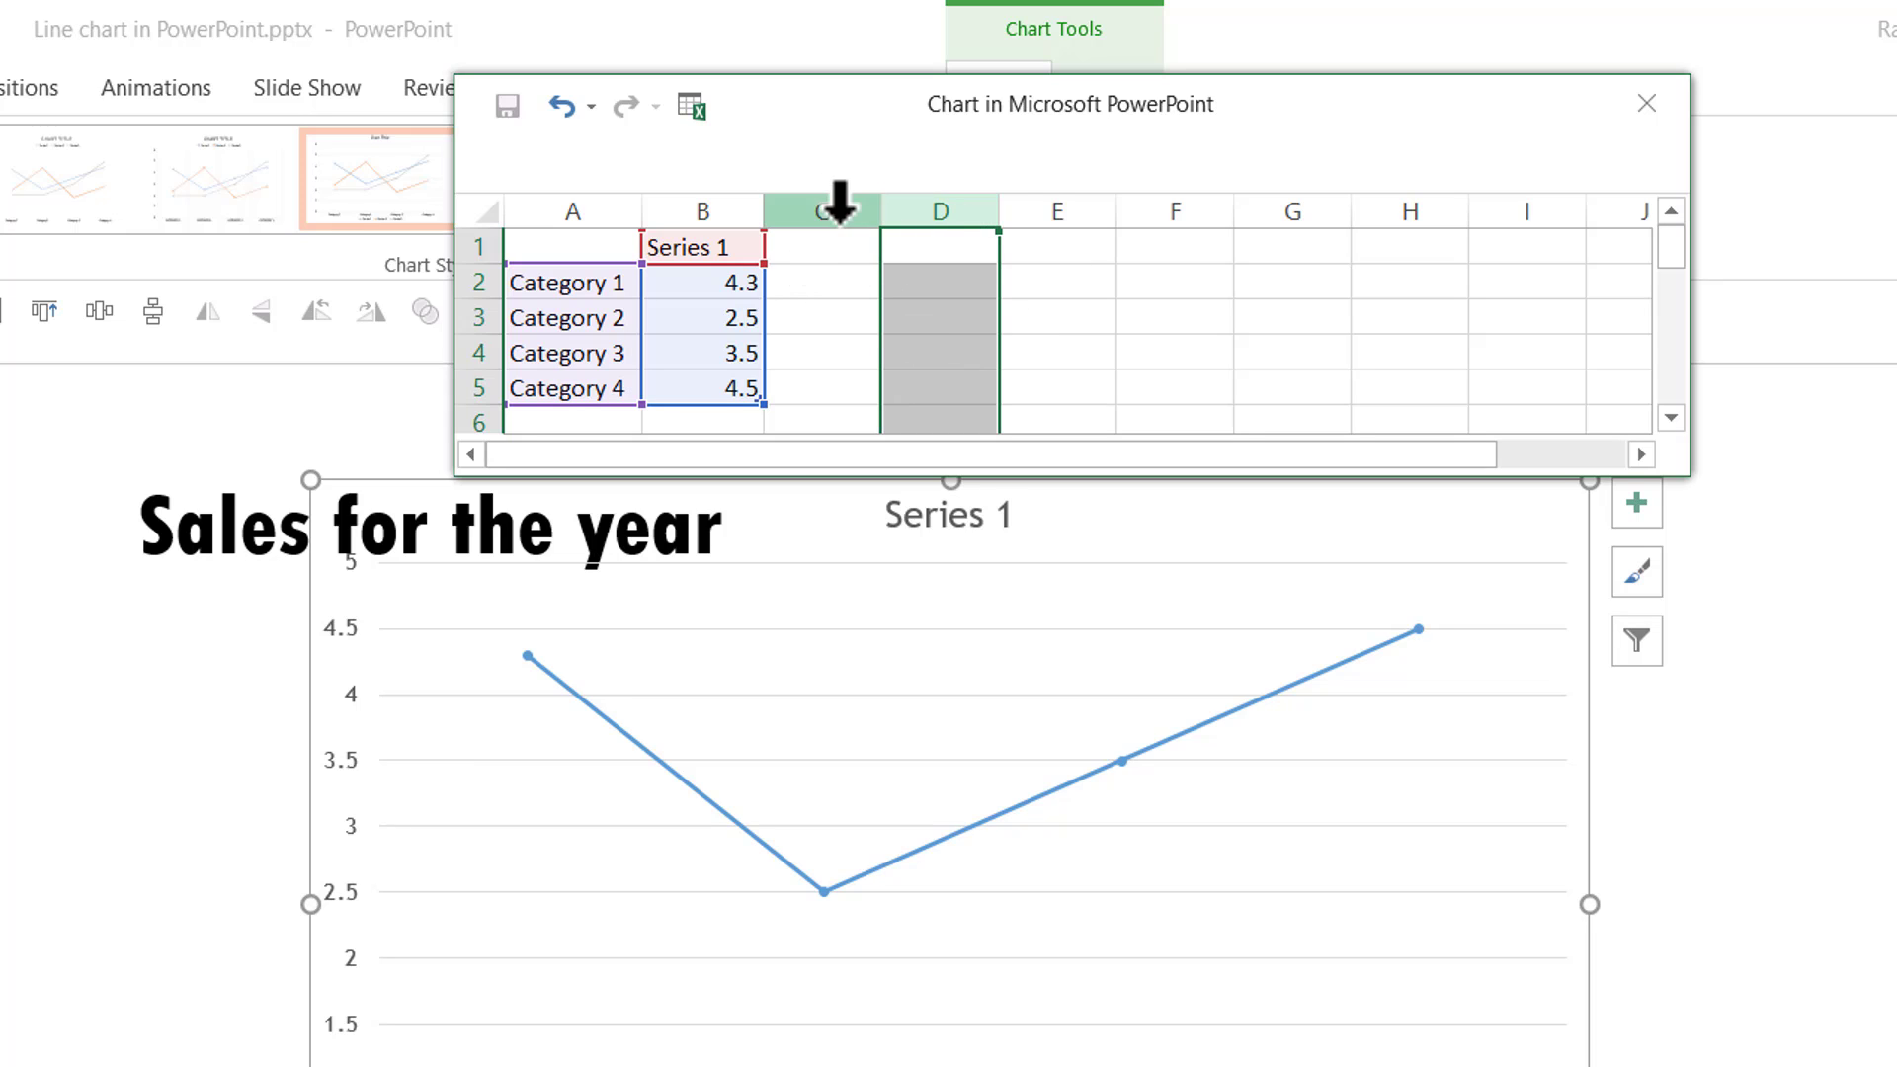
Rename the Series 1 header in B1 to 'Sales' and make the chart data window taller.
click(727, 242)
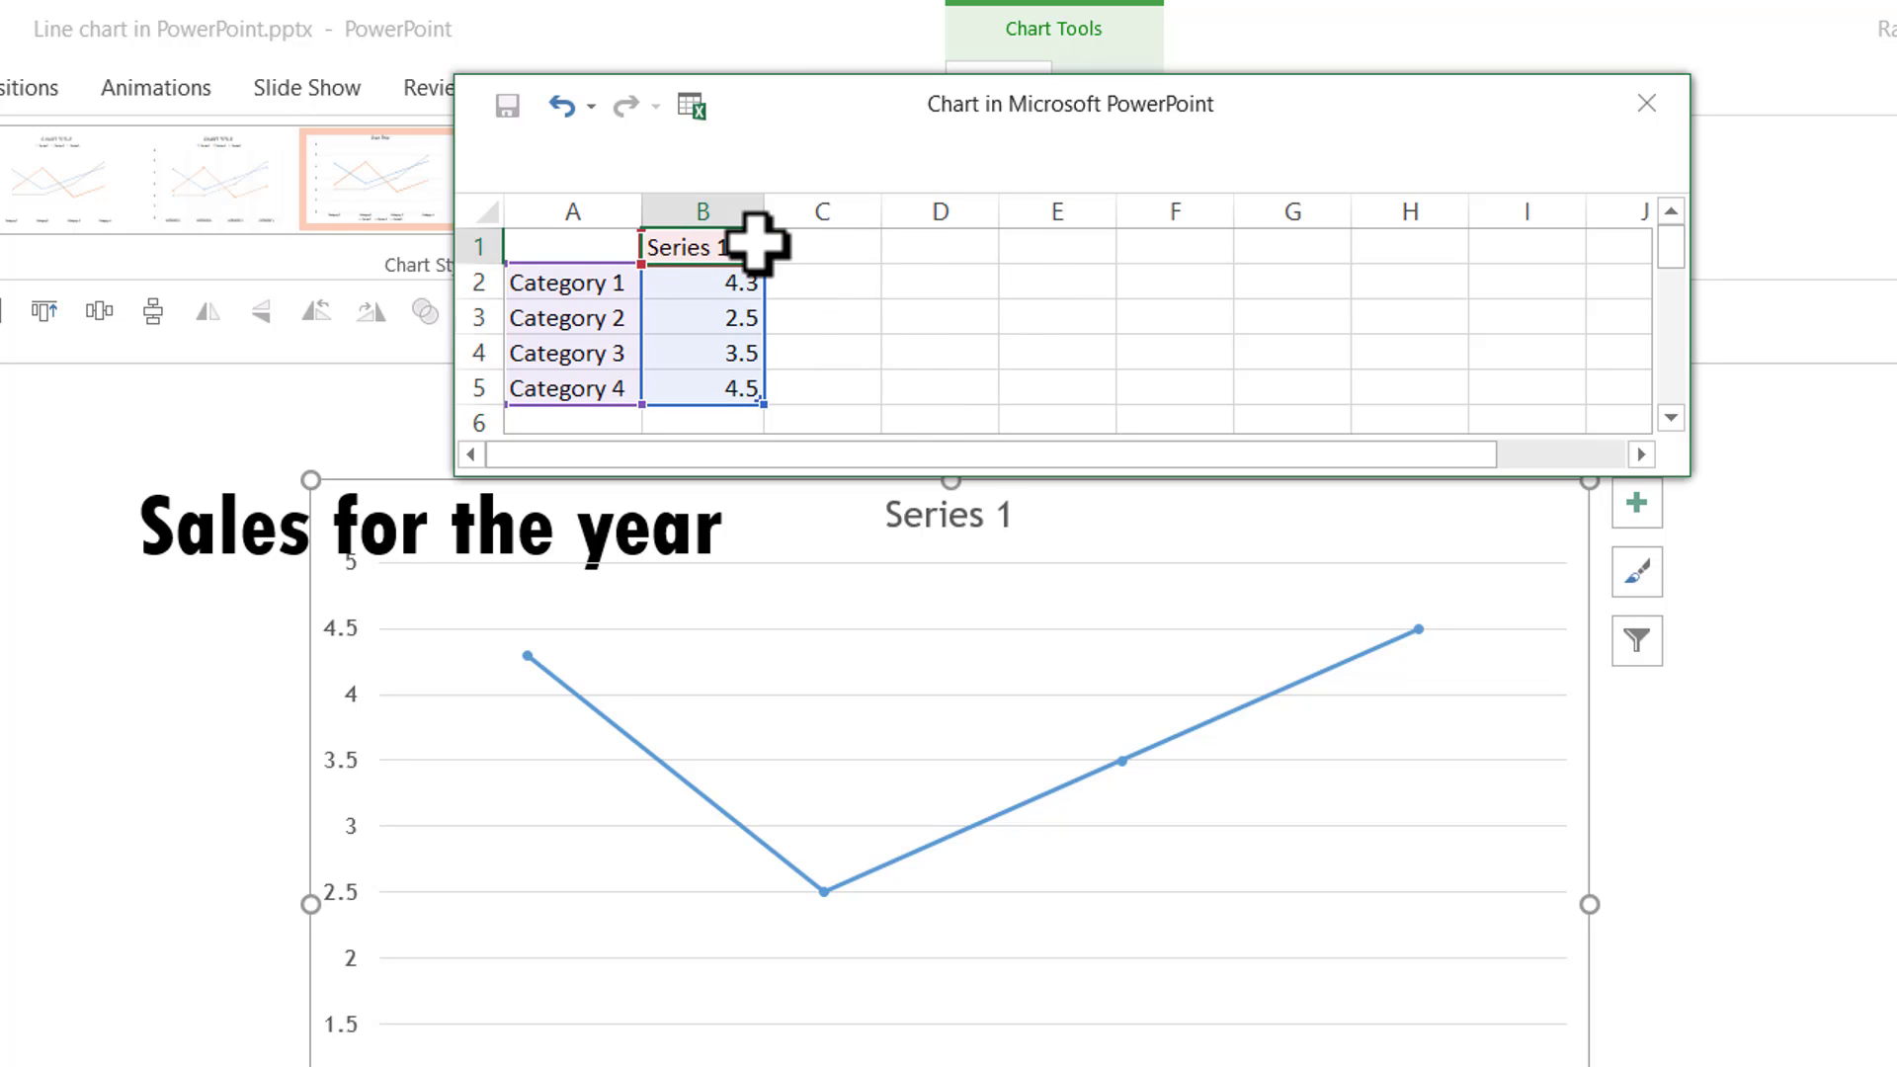
text(Sales)
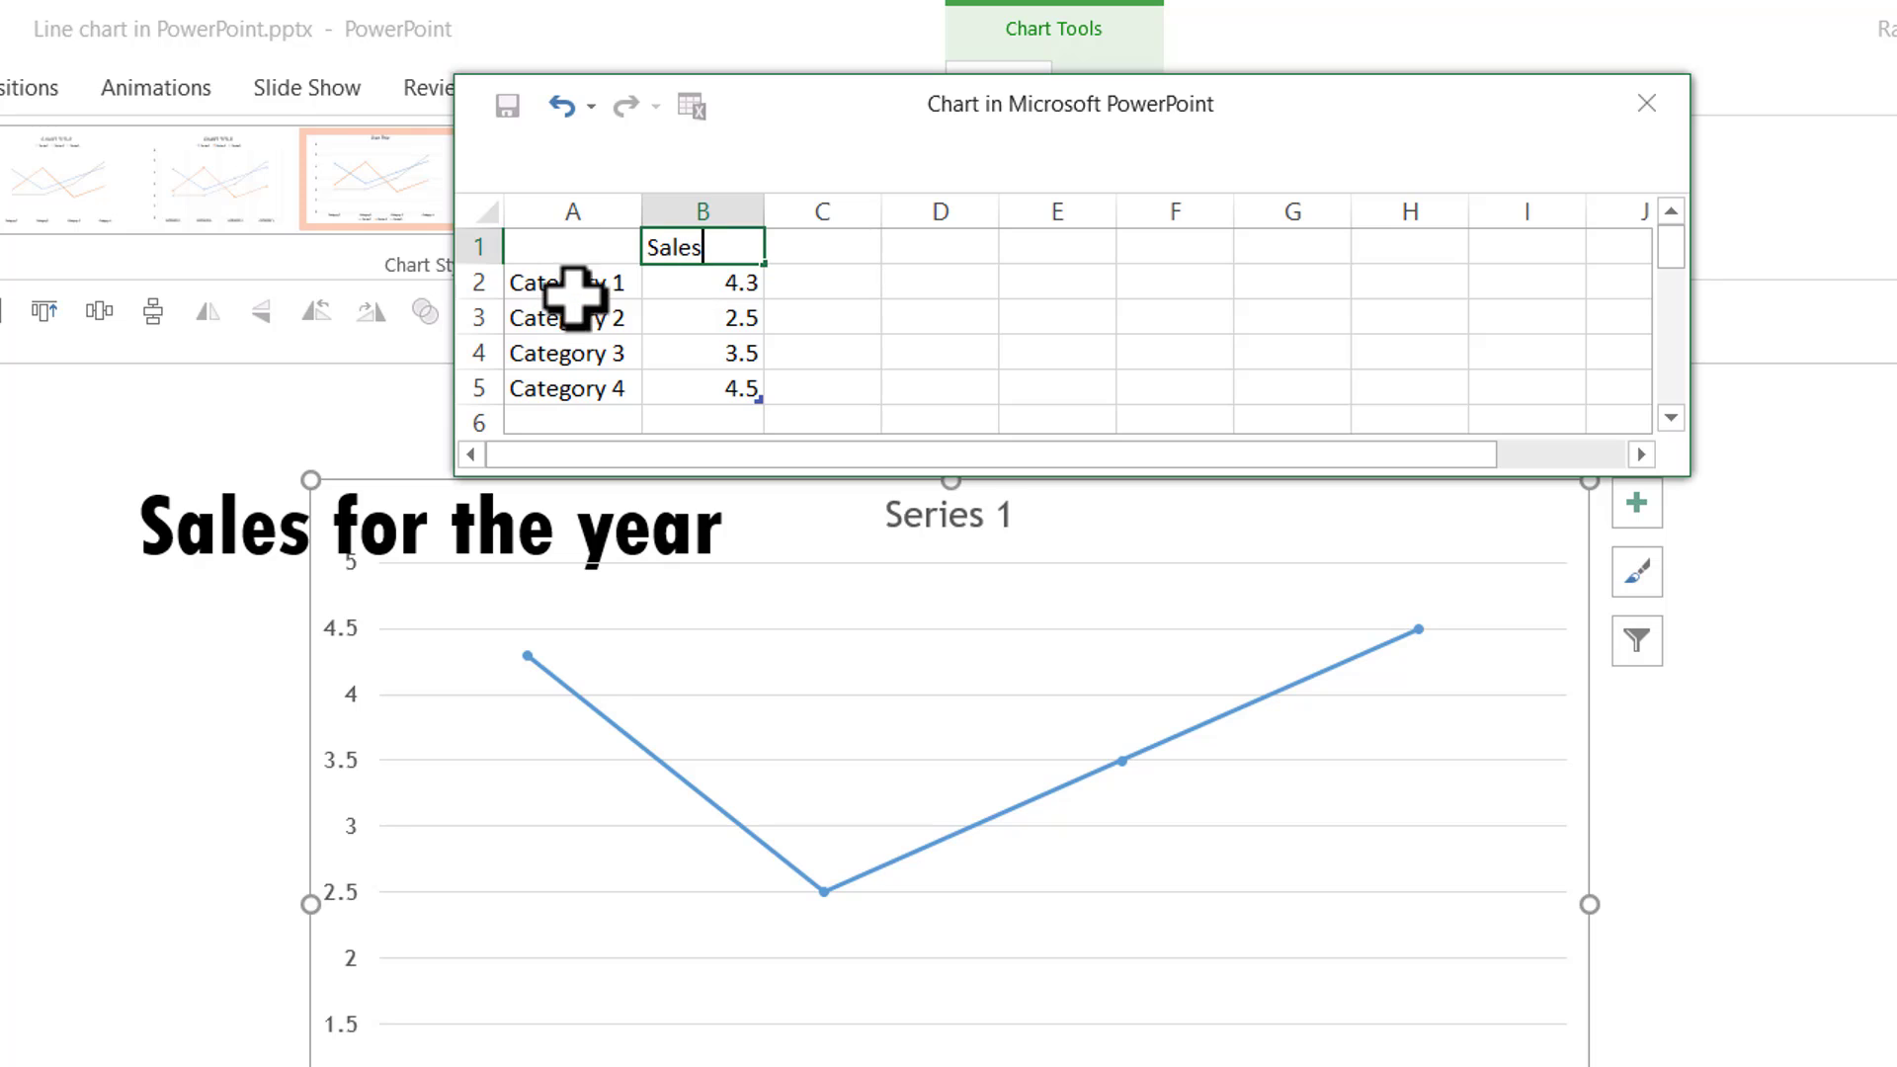
click(591, 286)
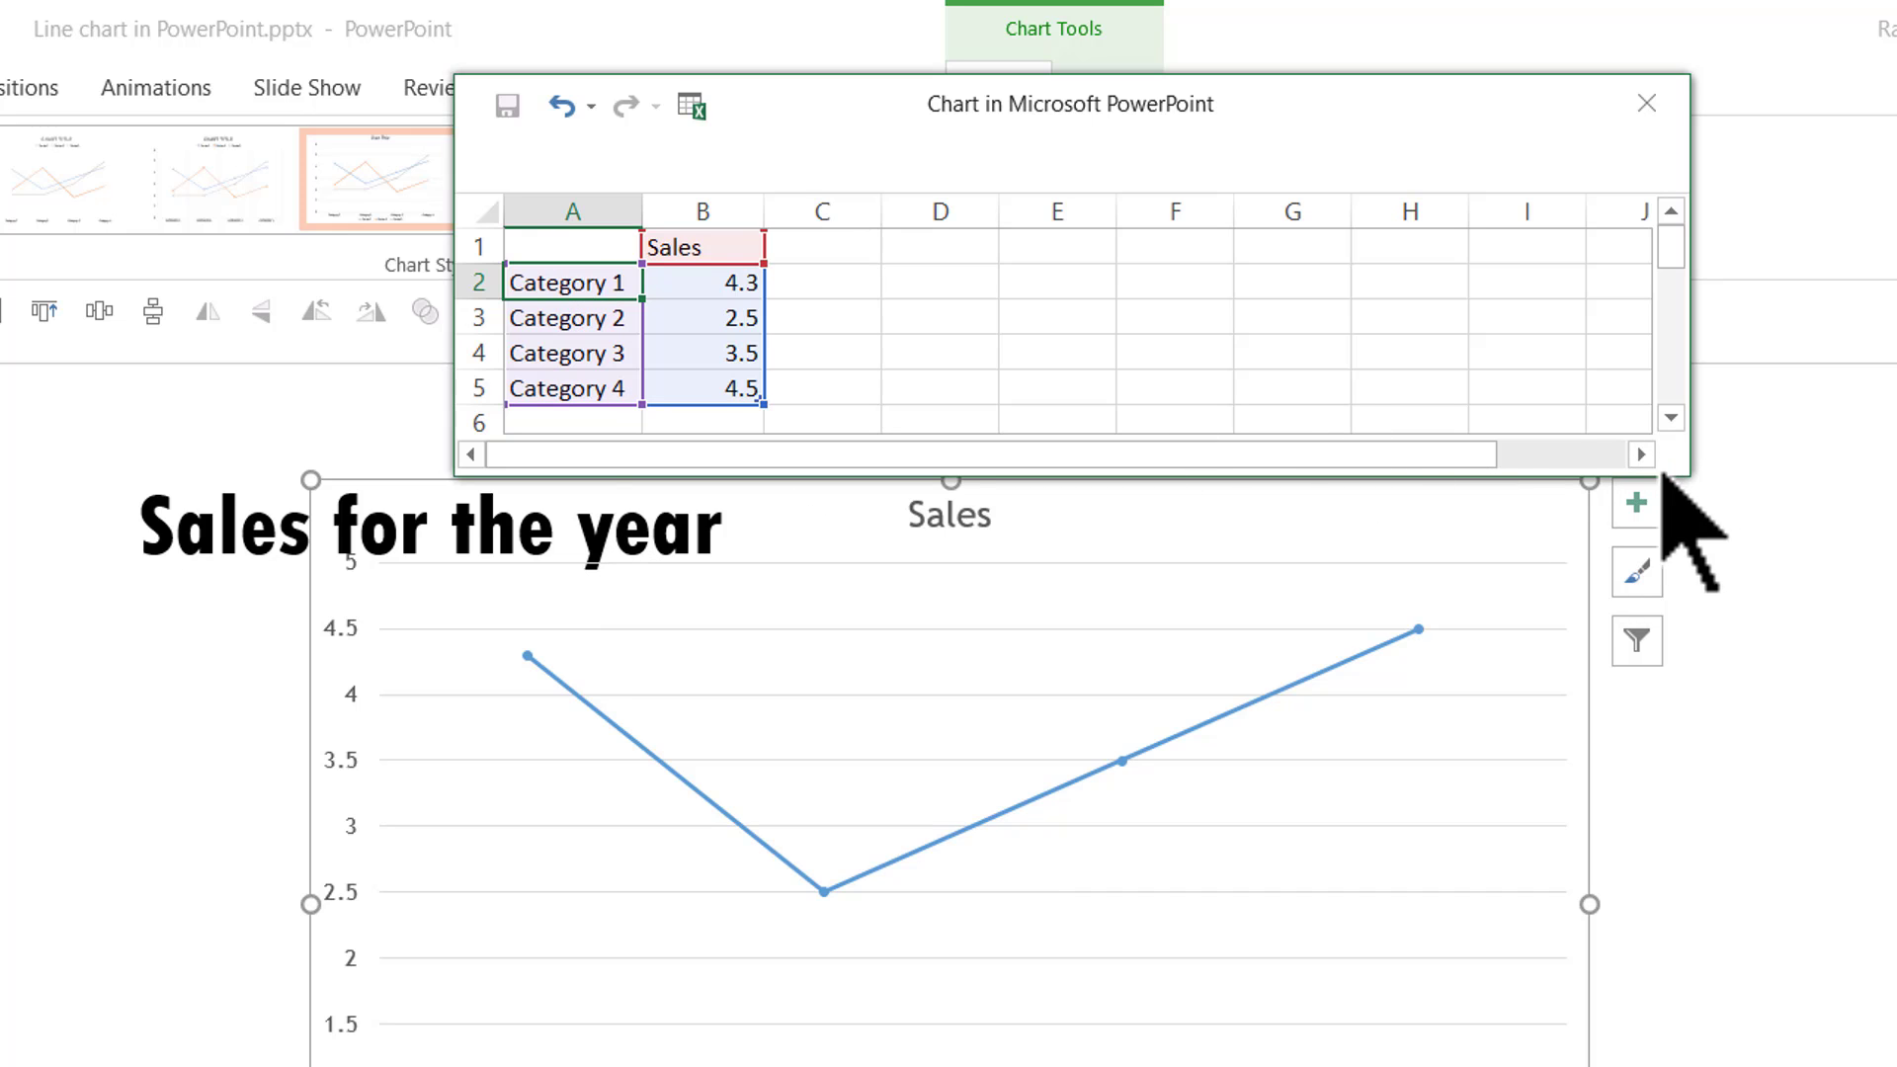
drag(1687, 469, 1699, 960)
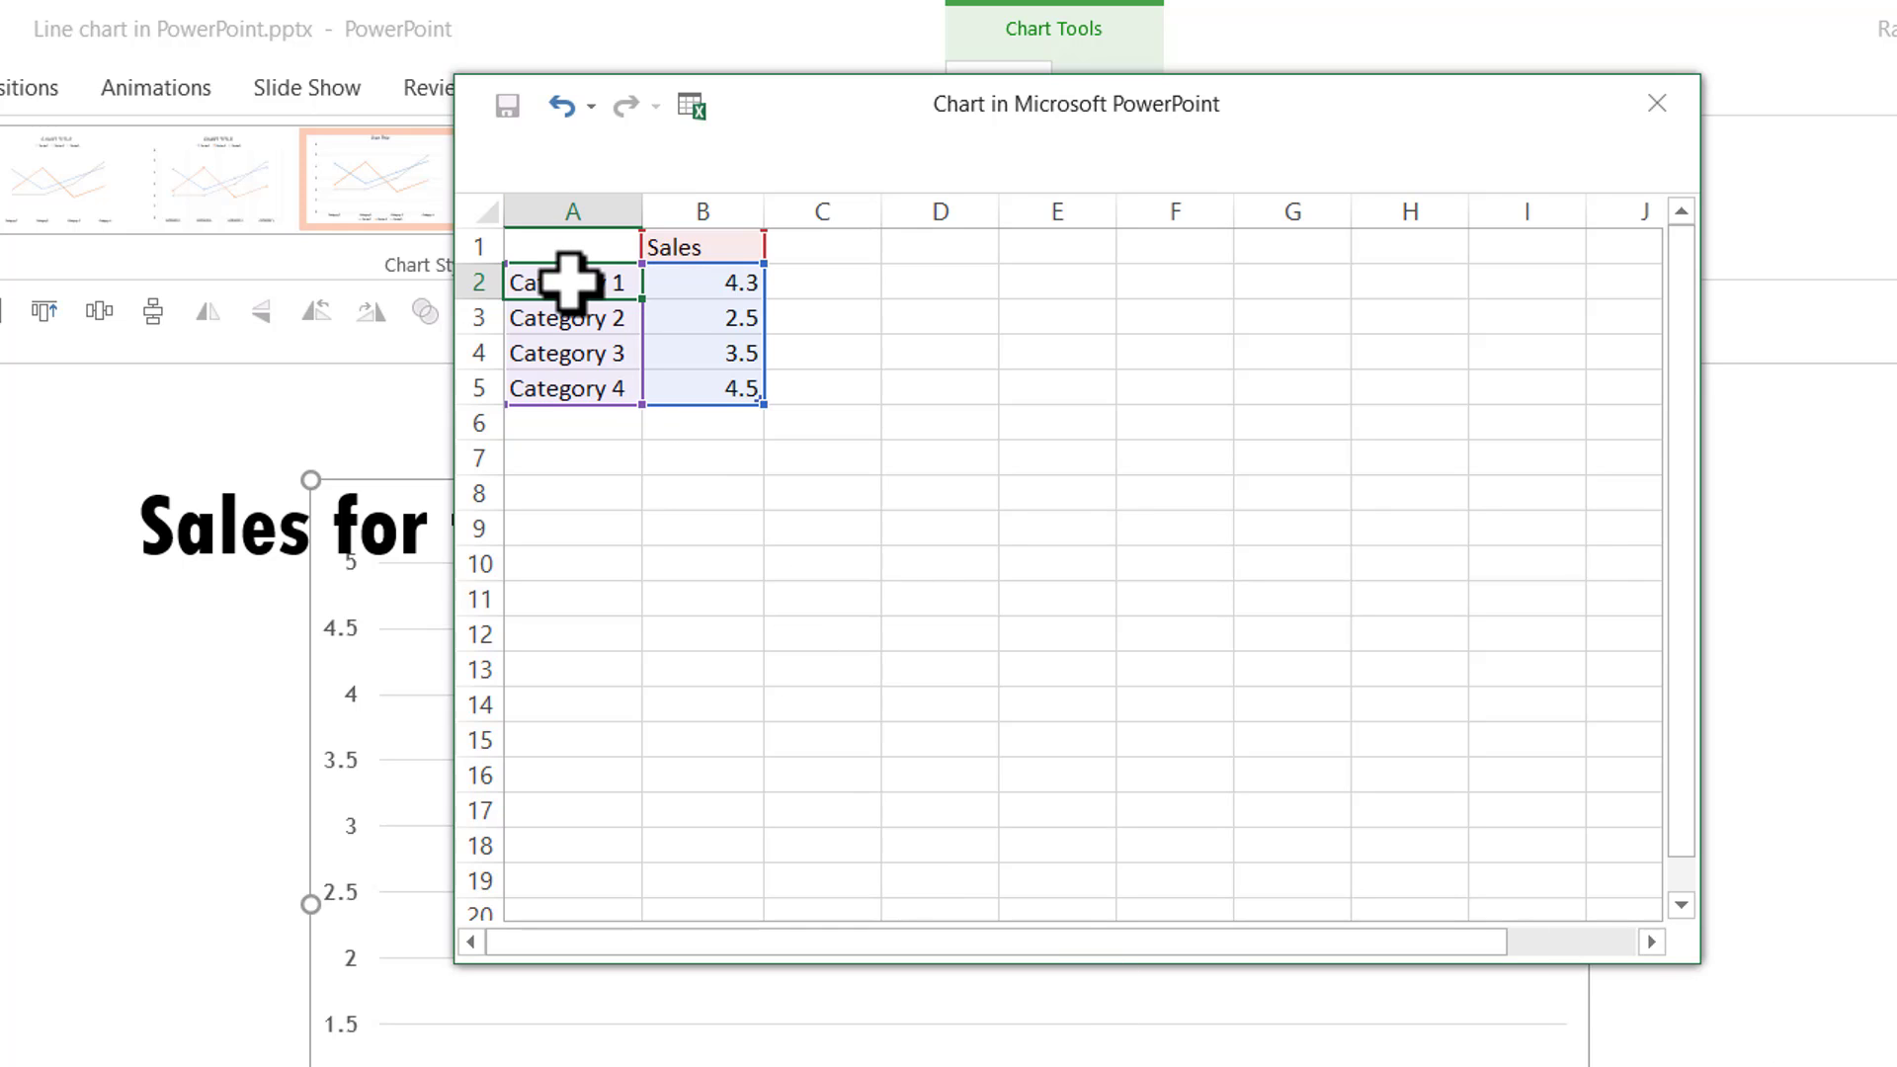
Enter 'Jan' in A2 and autofill Feb through Dec down to A13.
text(Ja)
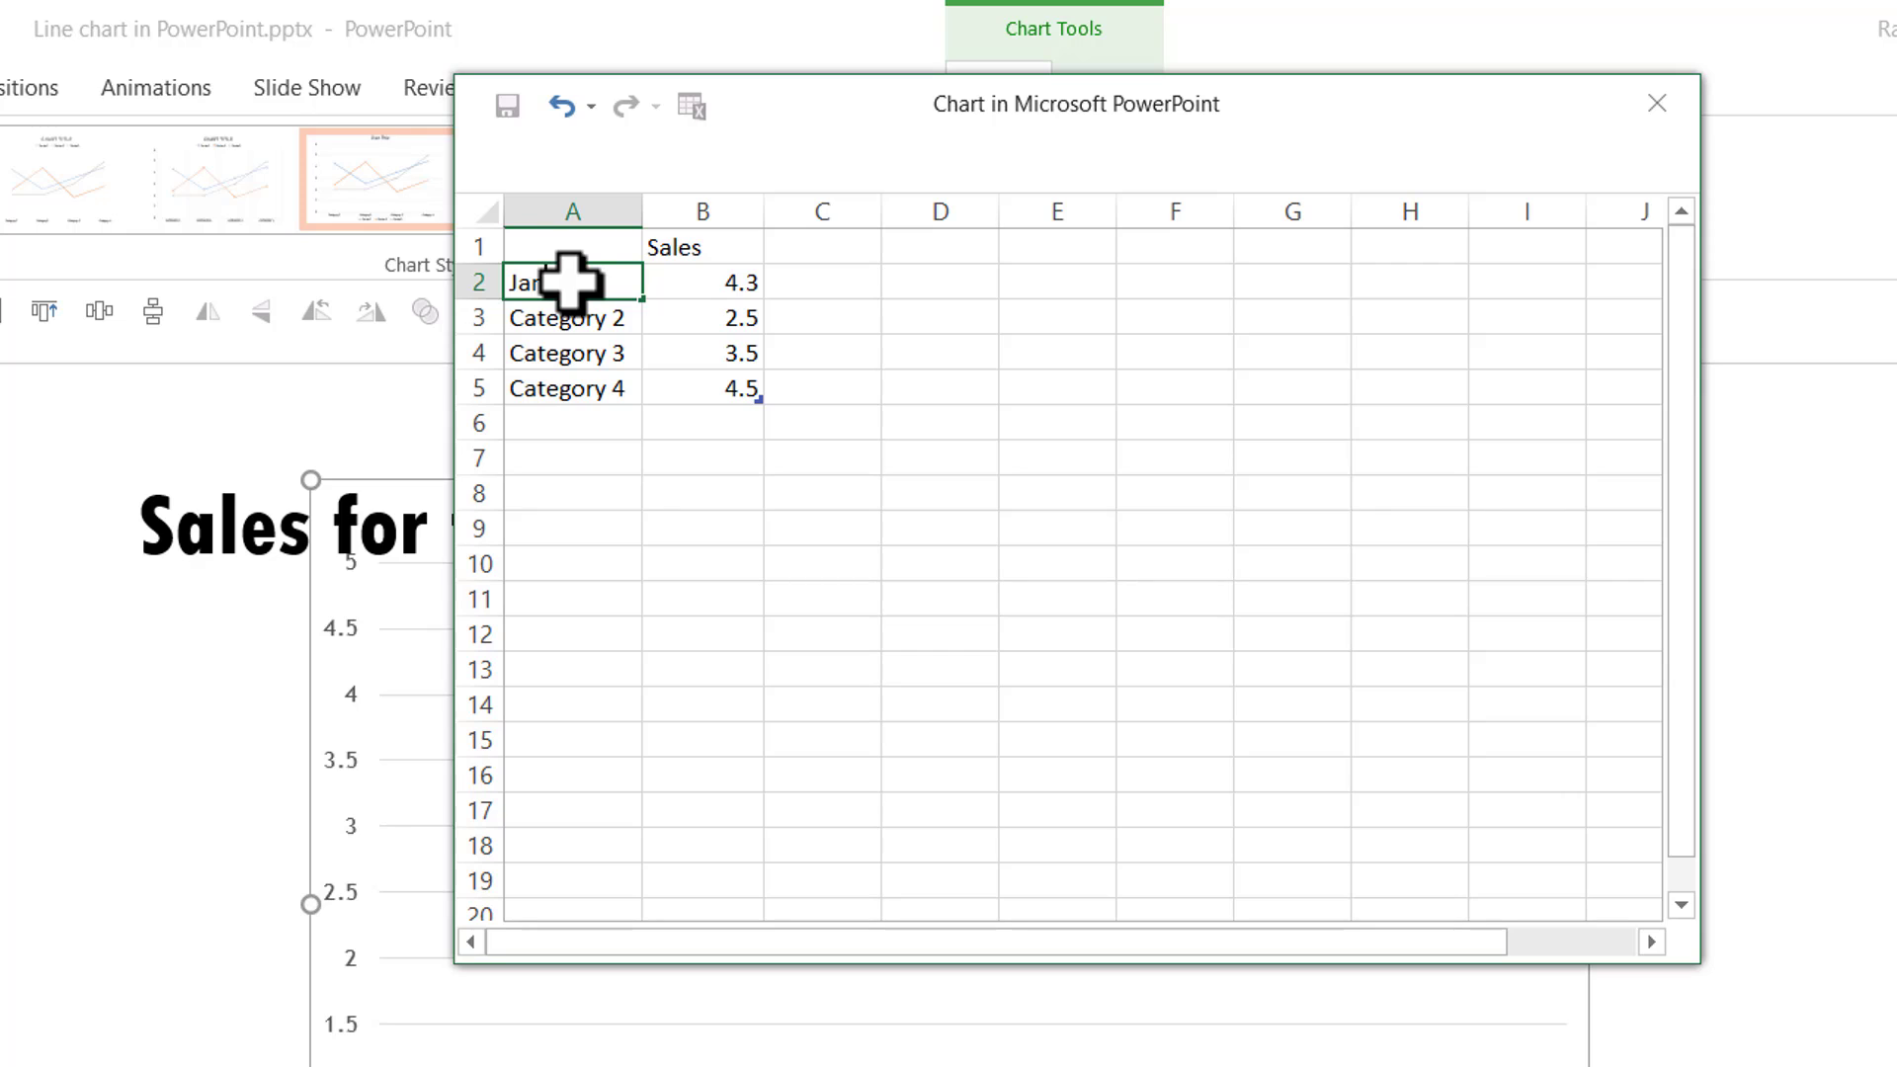
text(n)
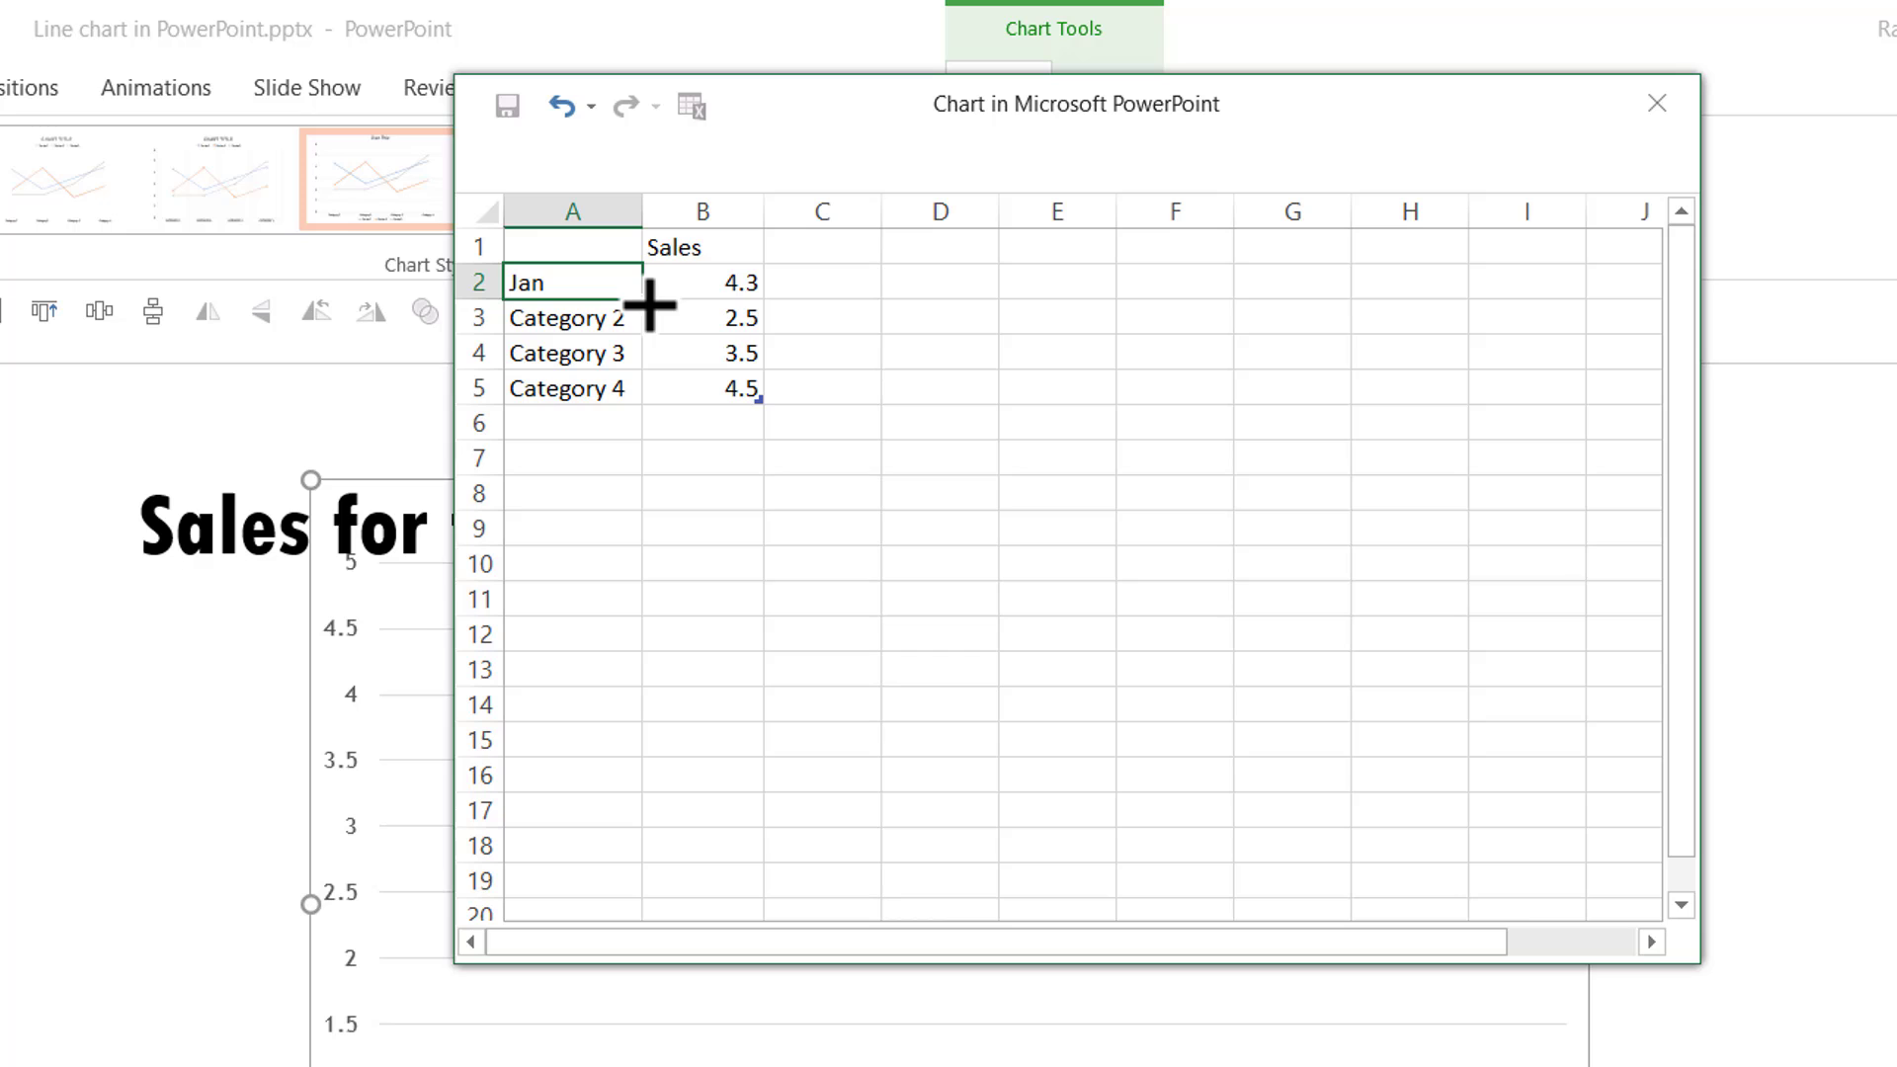
drag(643, 298, 637, 446)
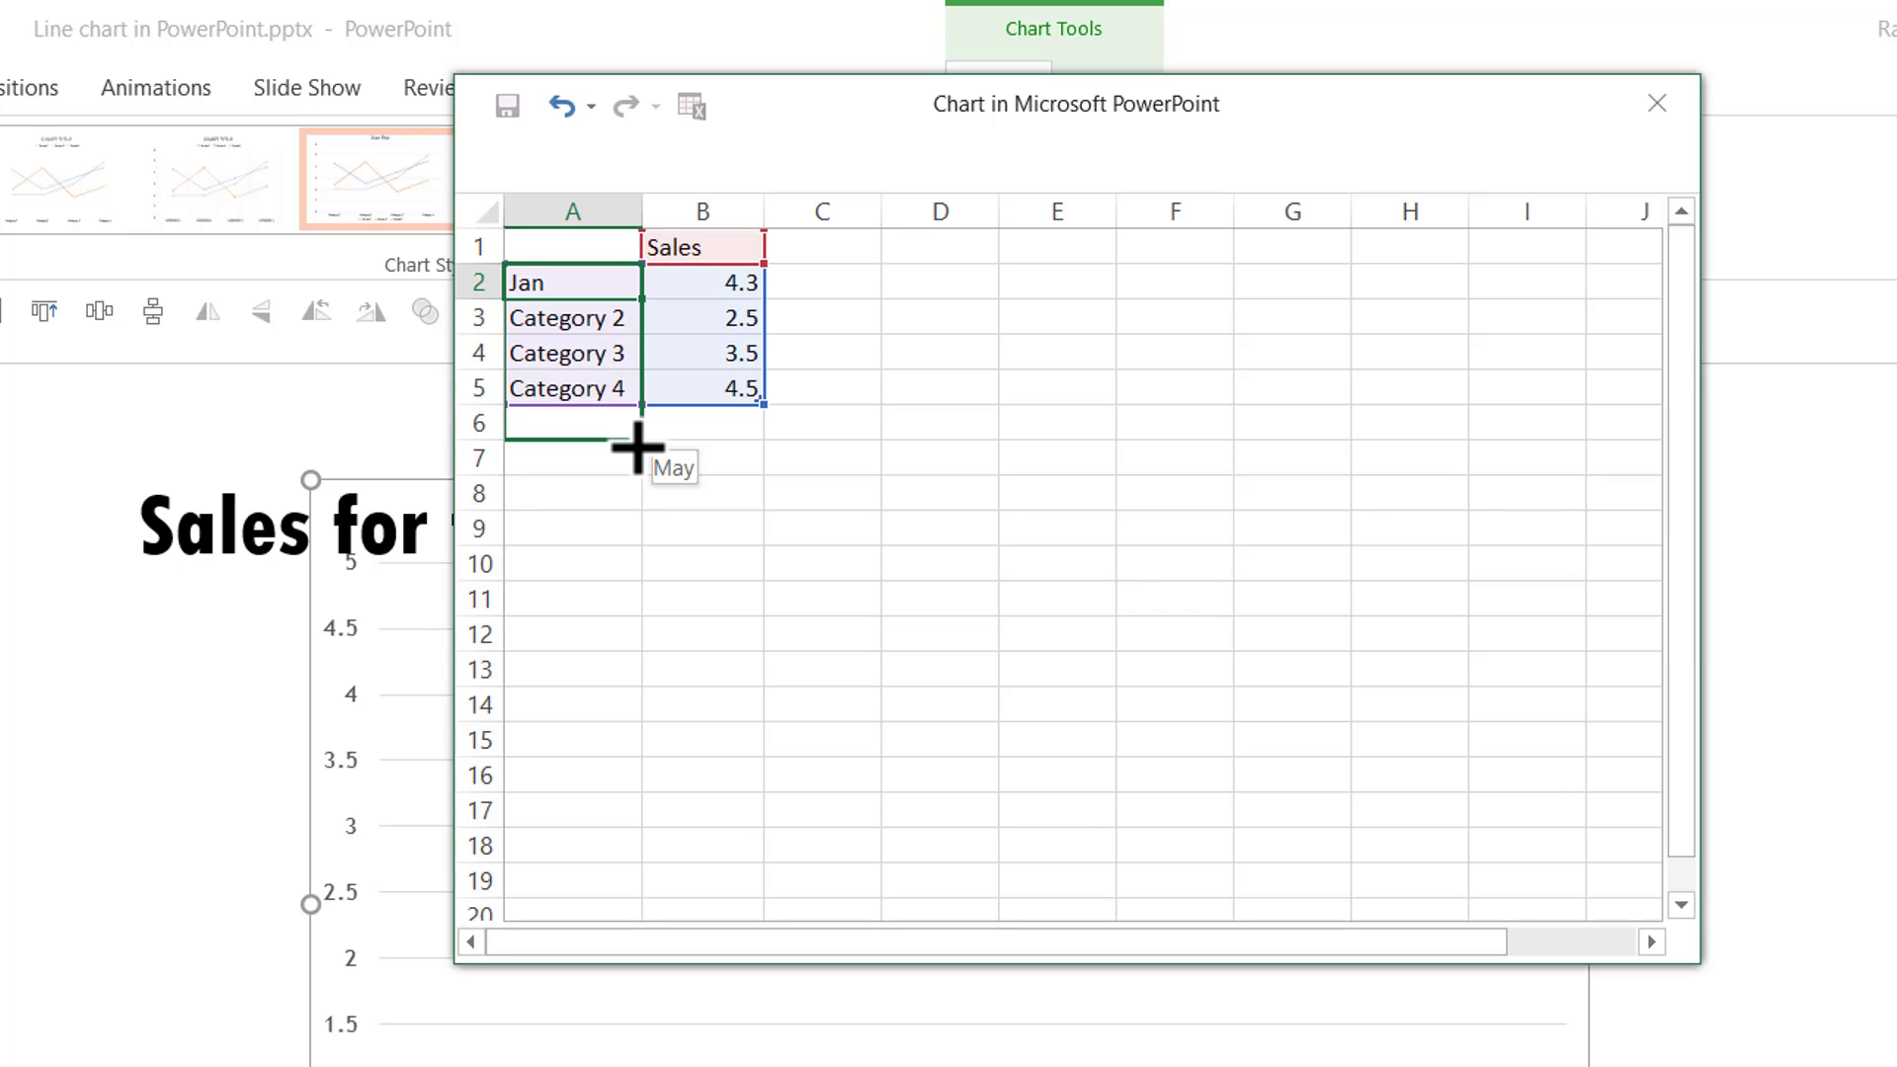
drag(637, 446, 627, 682)
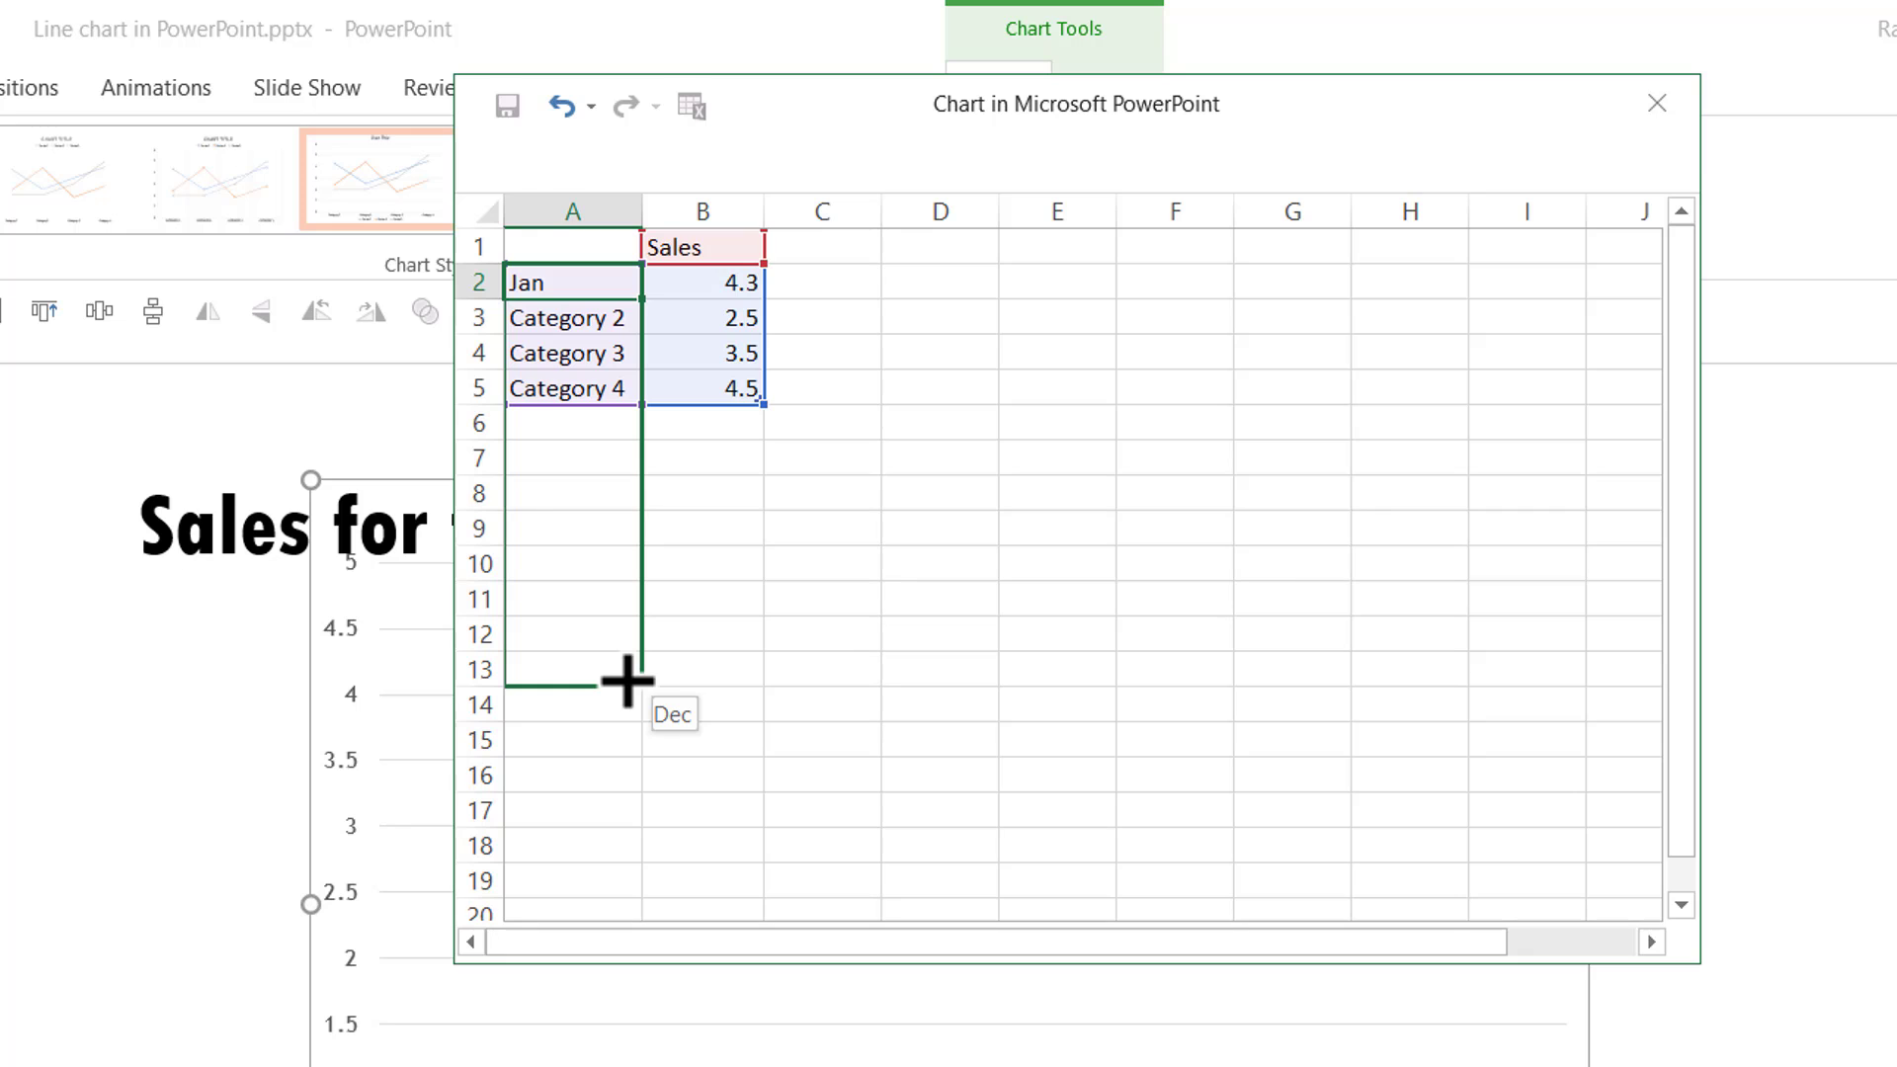
drag(627, 682, 627, 680)
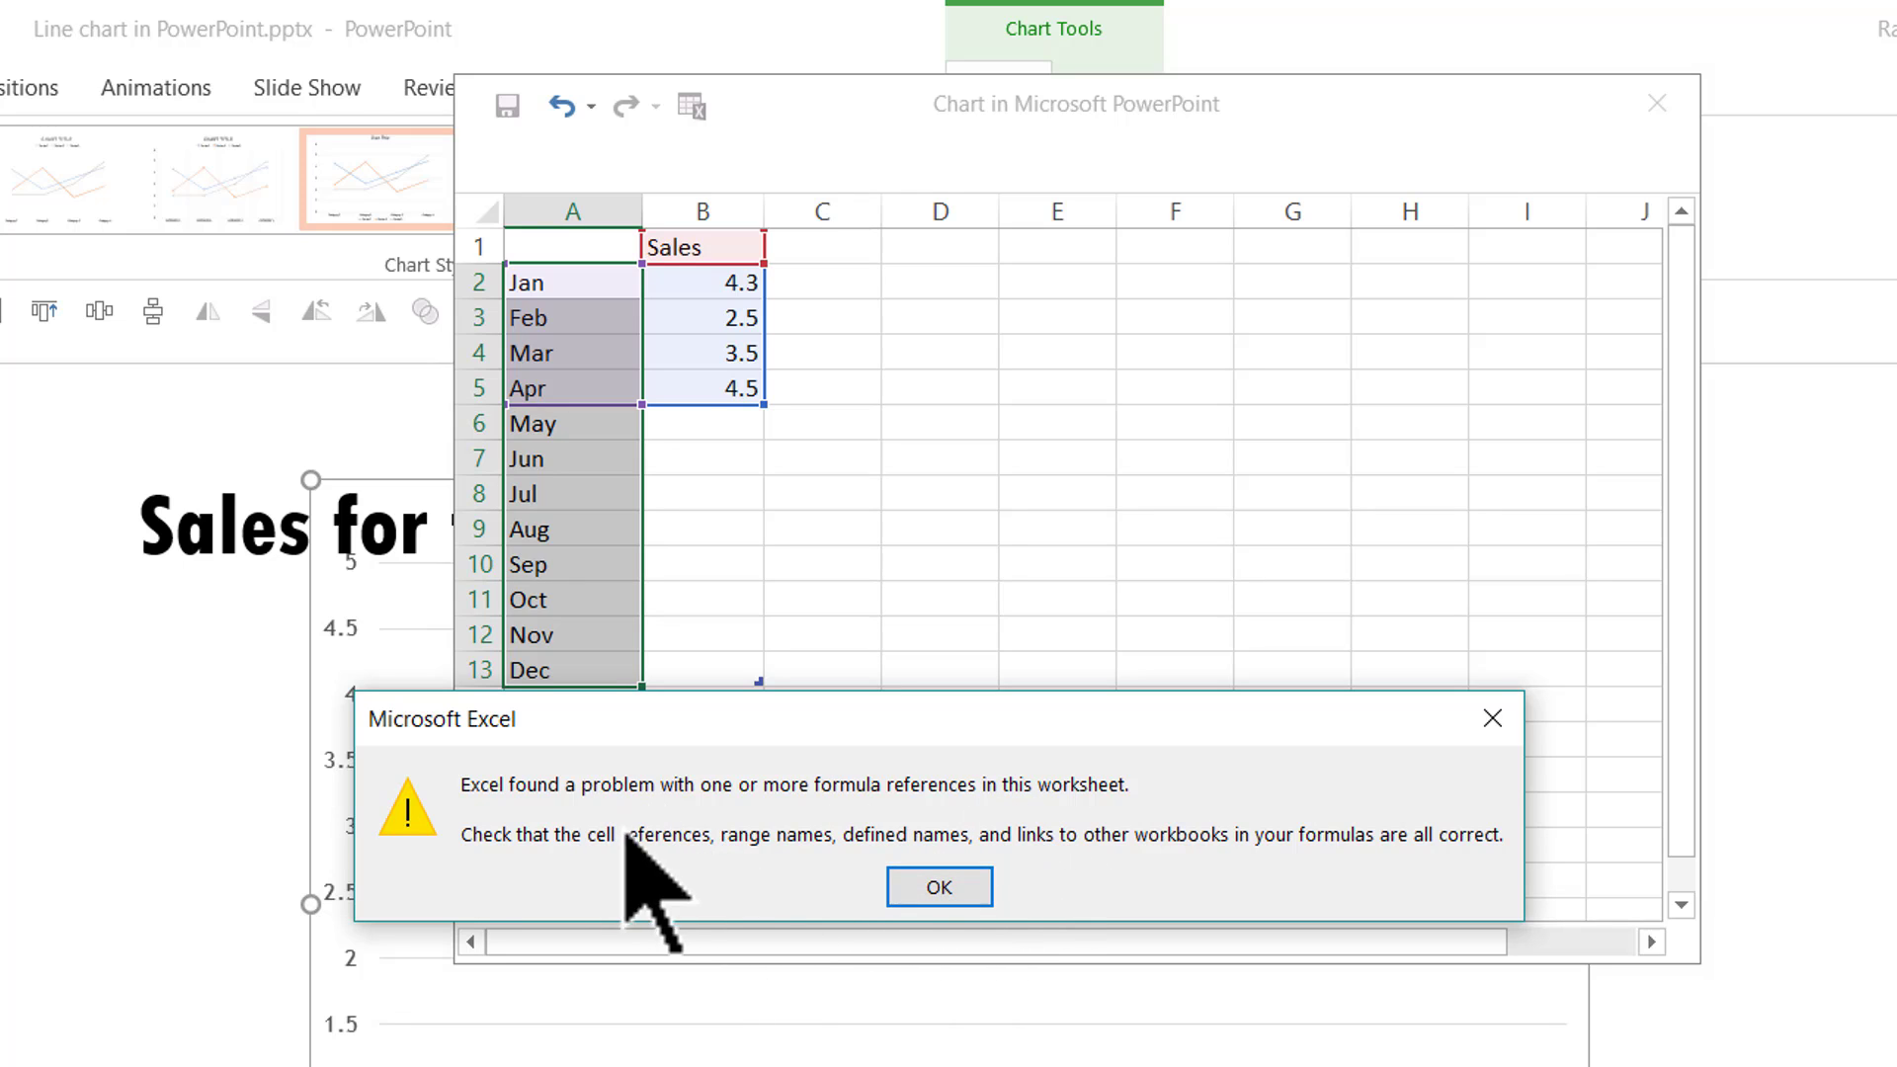
click(938, 888)
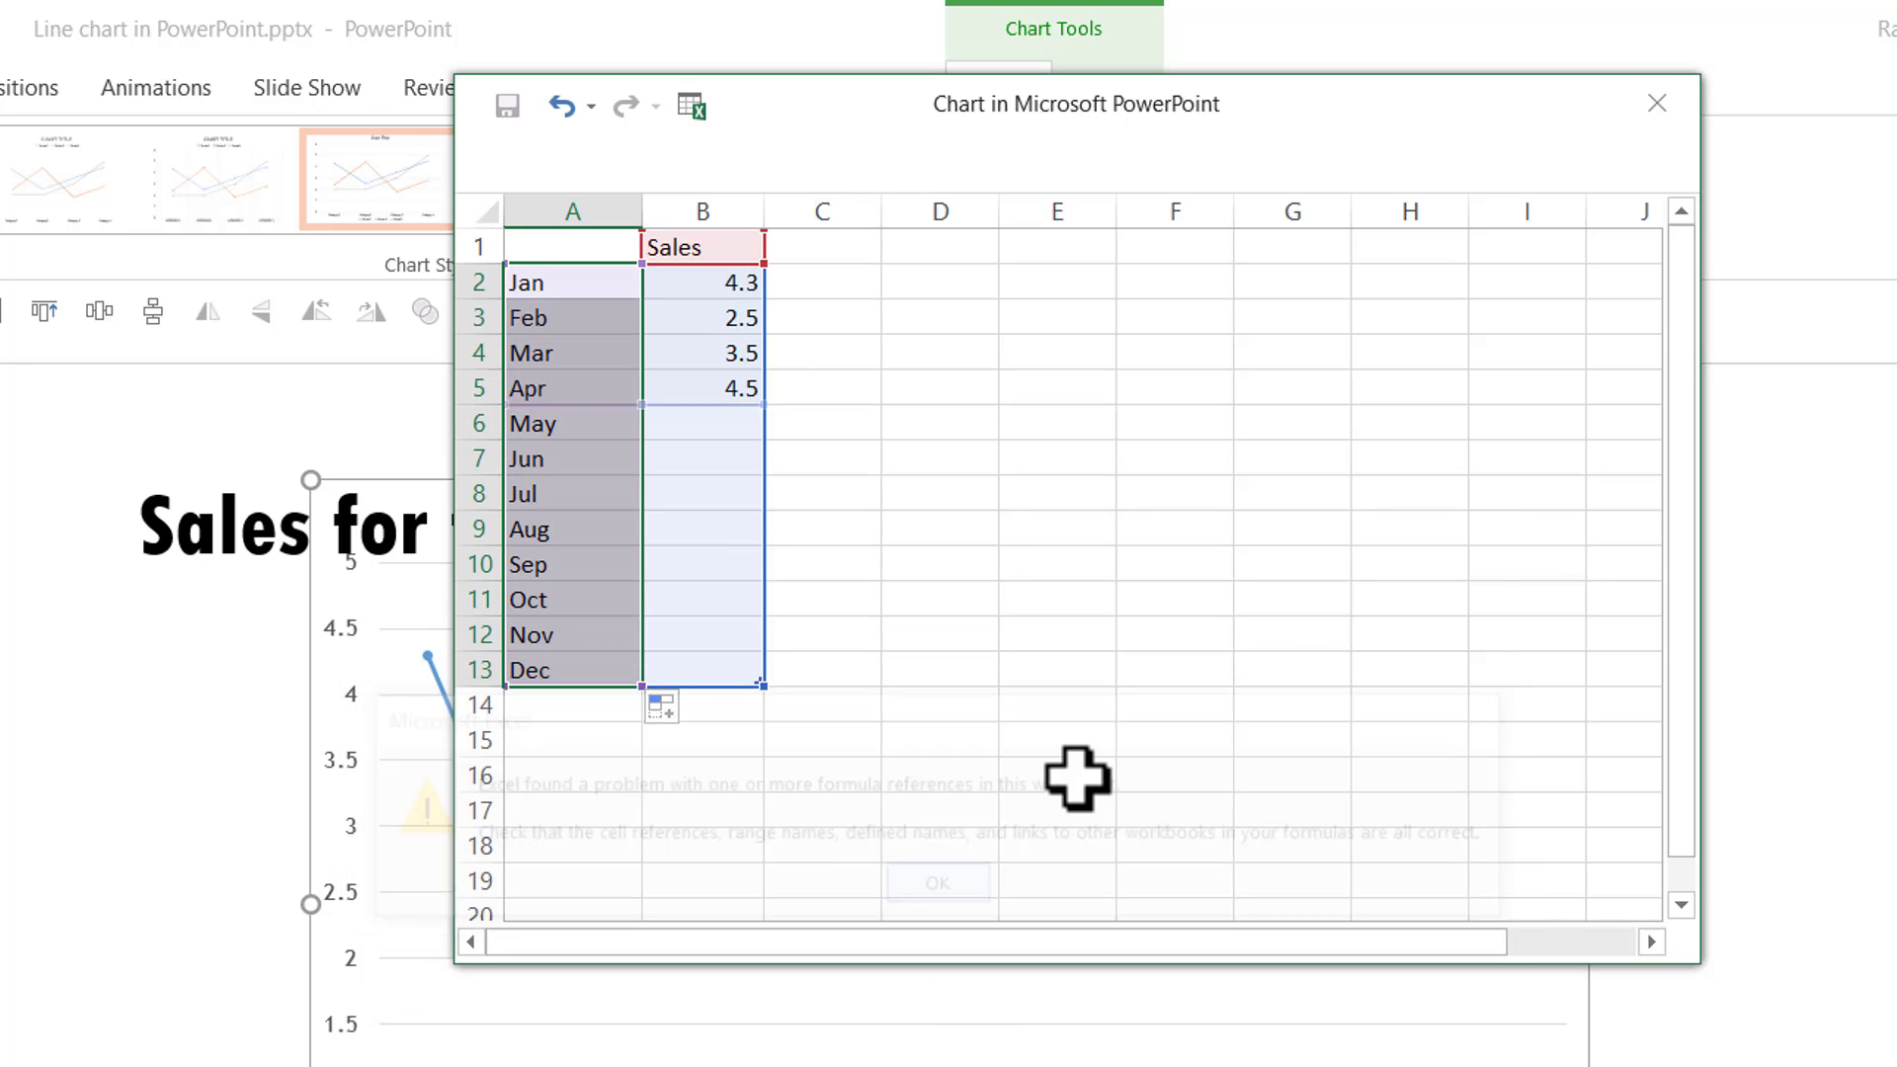
click(736, 285)
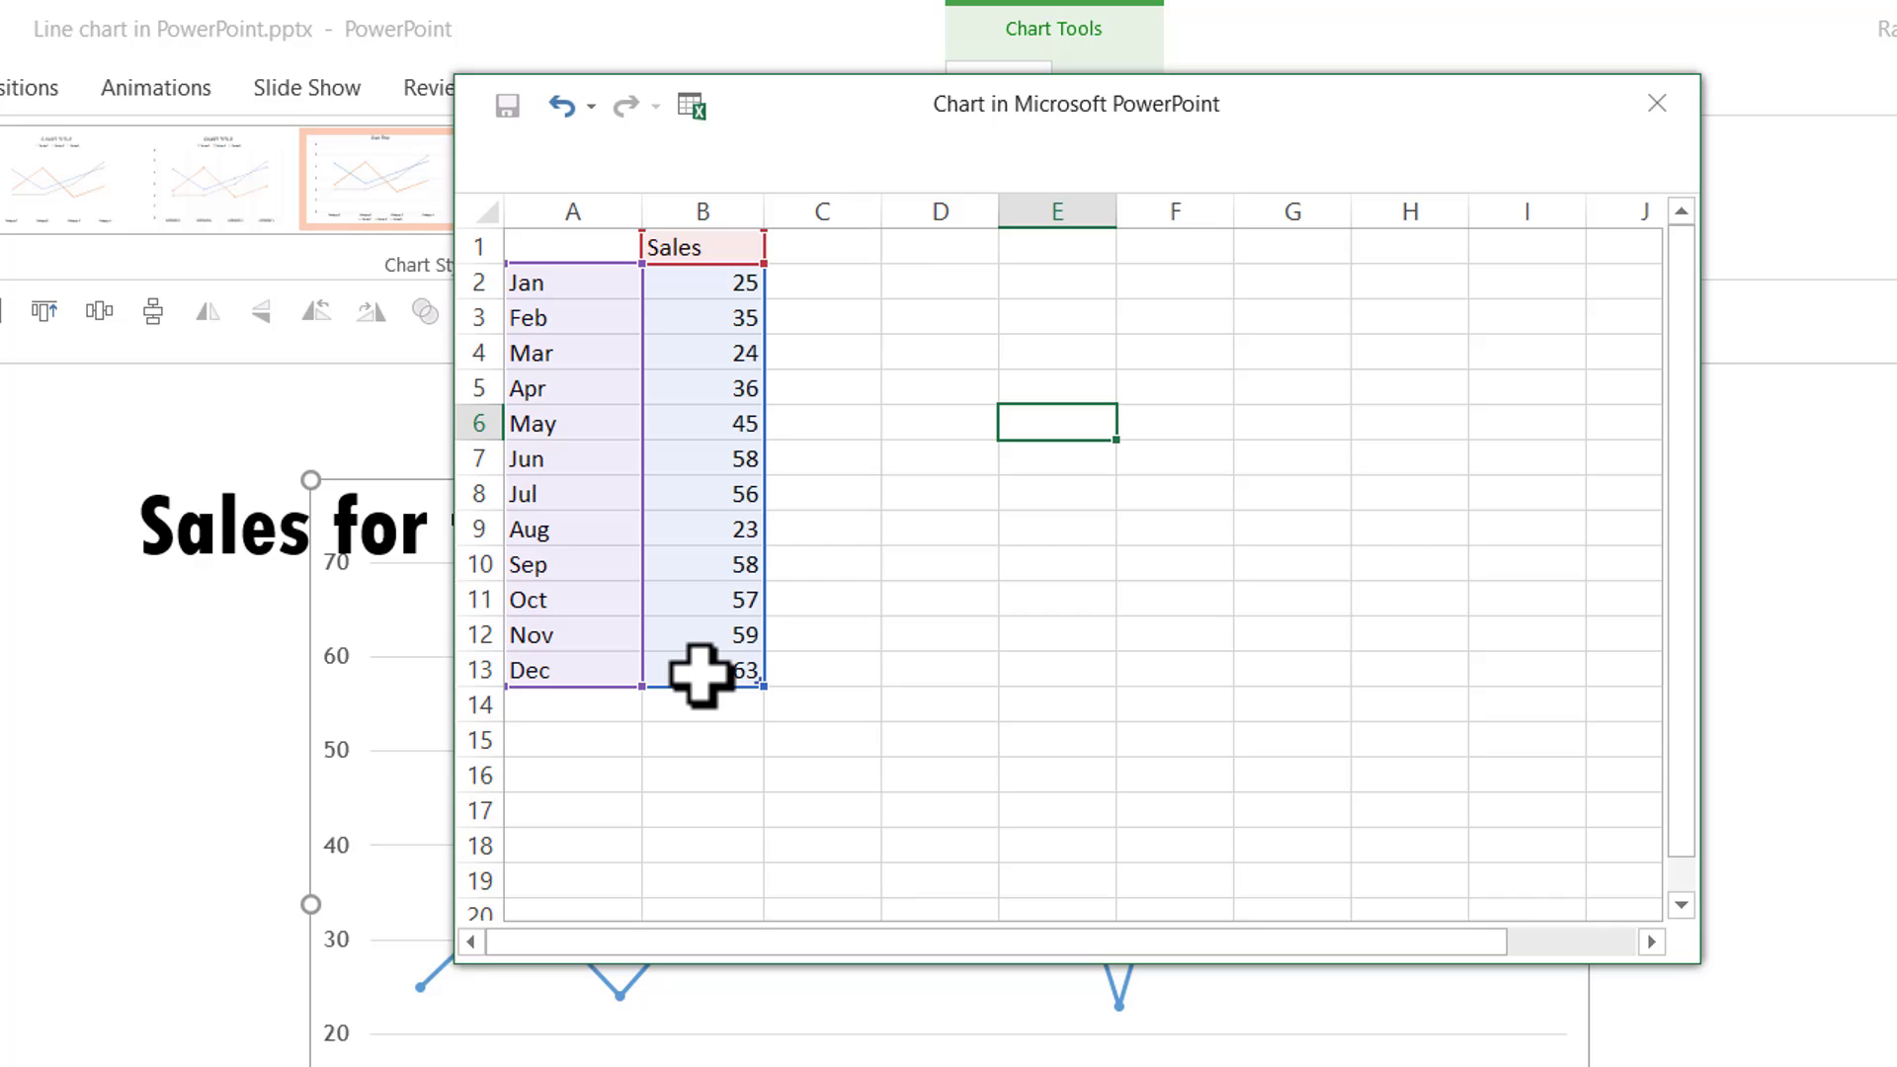
drag(939, 160, 449, 233)
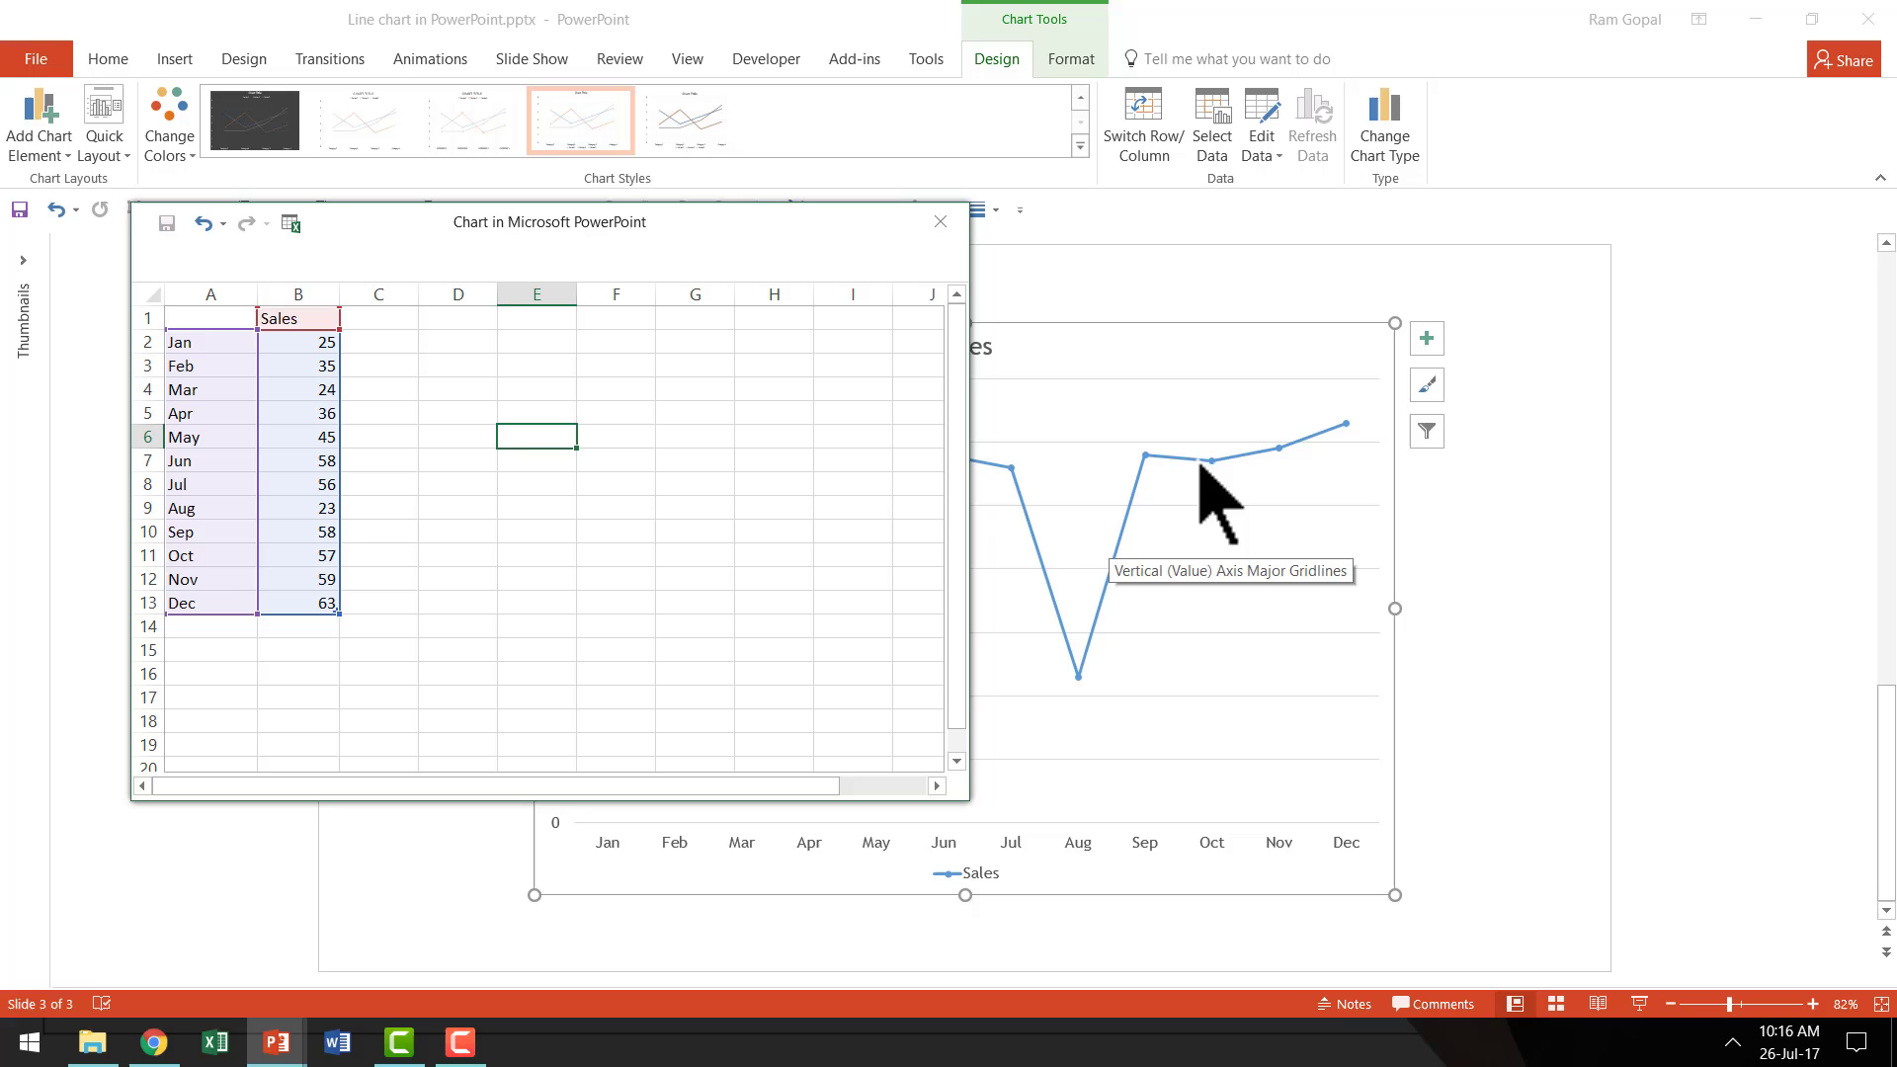
Close the data sheet, resize the chart from its top edge, and move it up beneath the title.
click(940, 222)
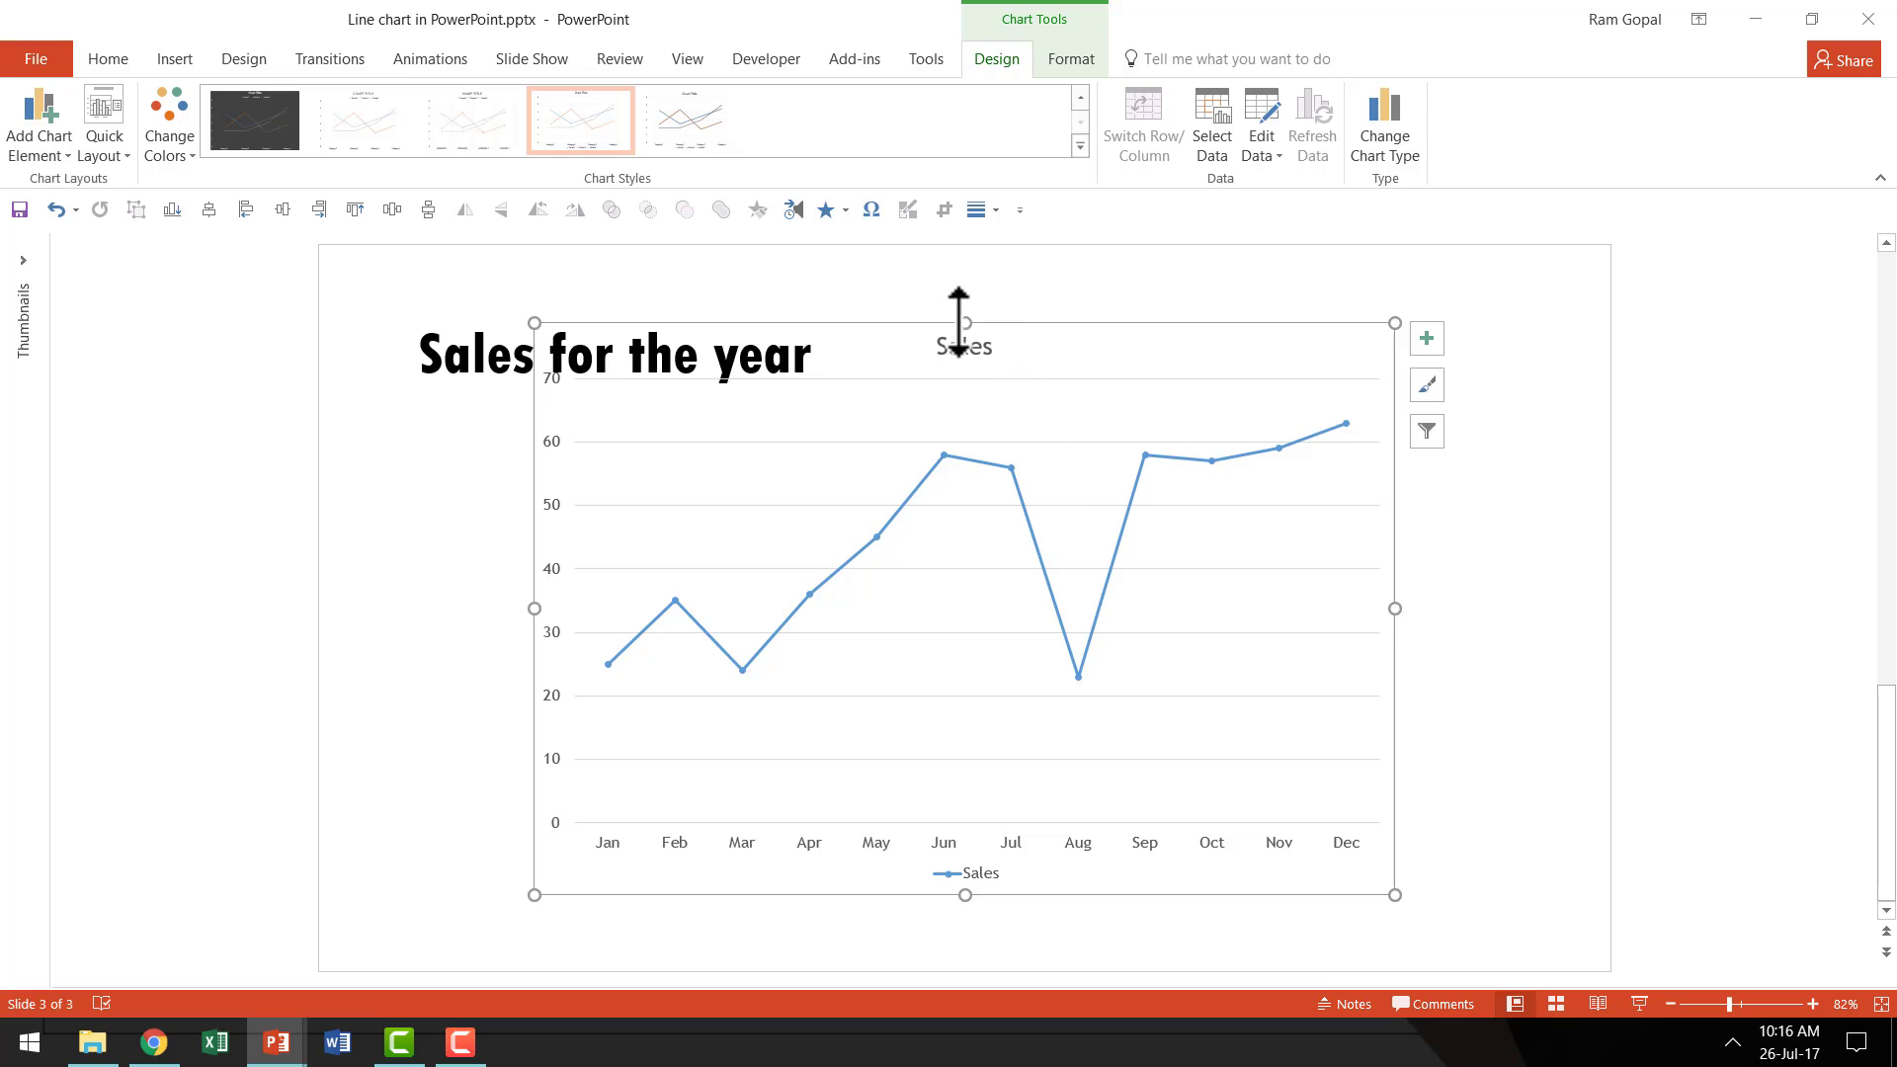
drag(960, 322, 965, 508)
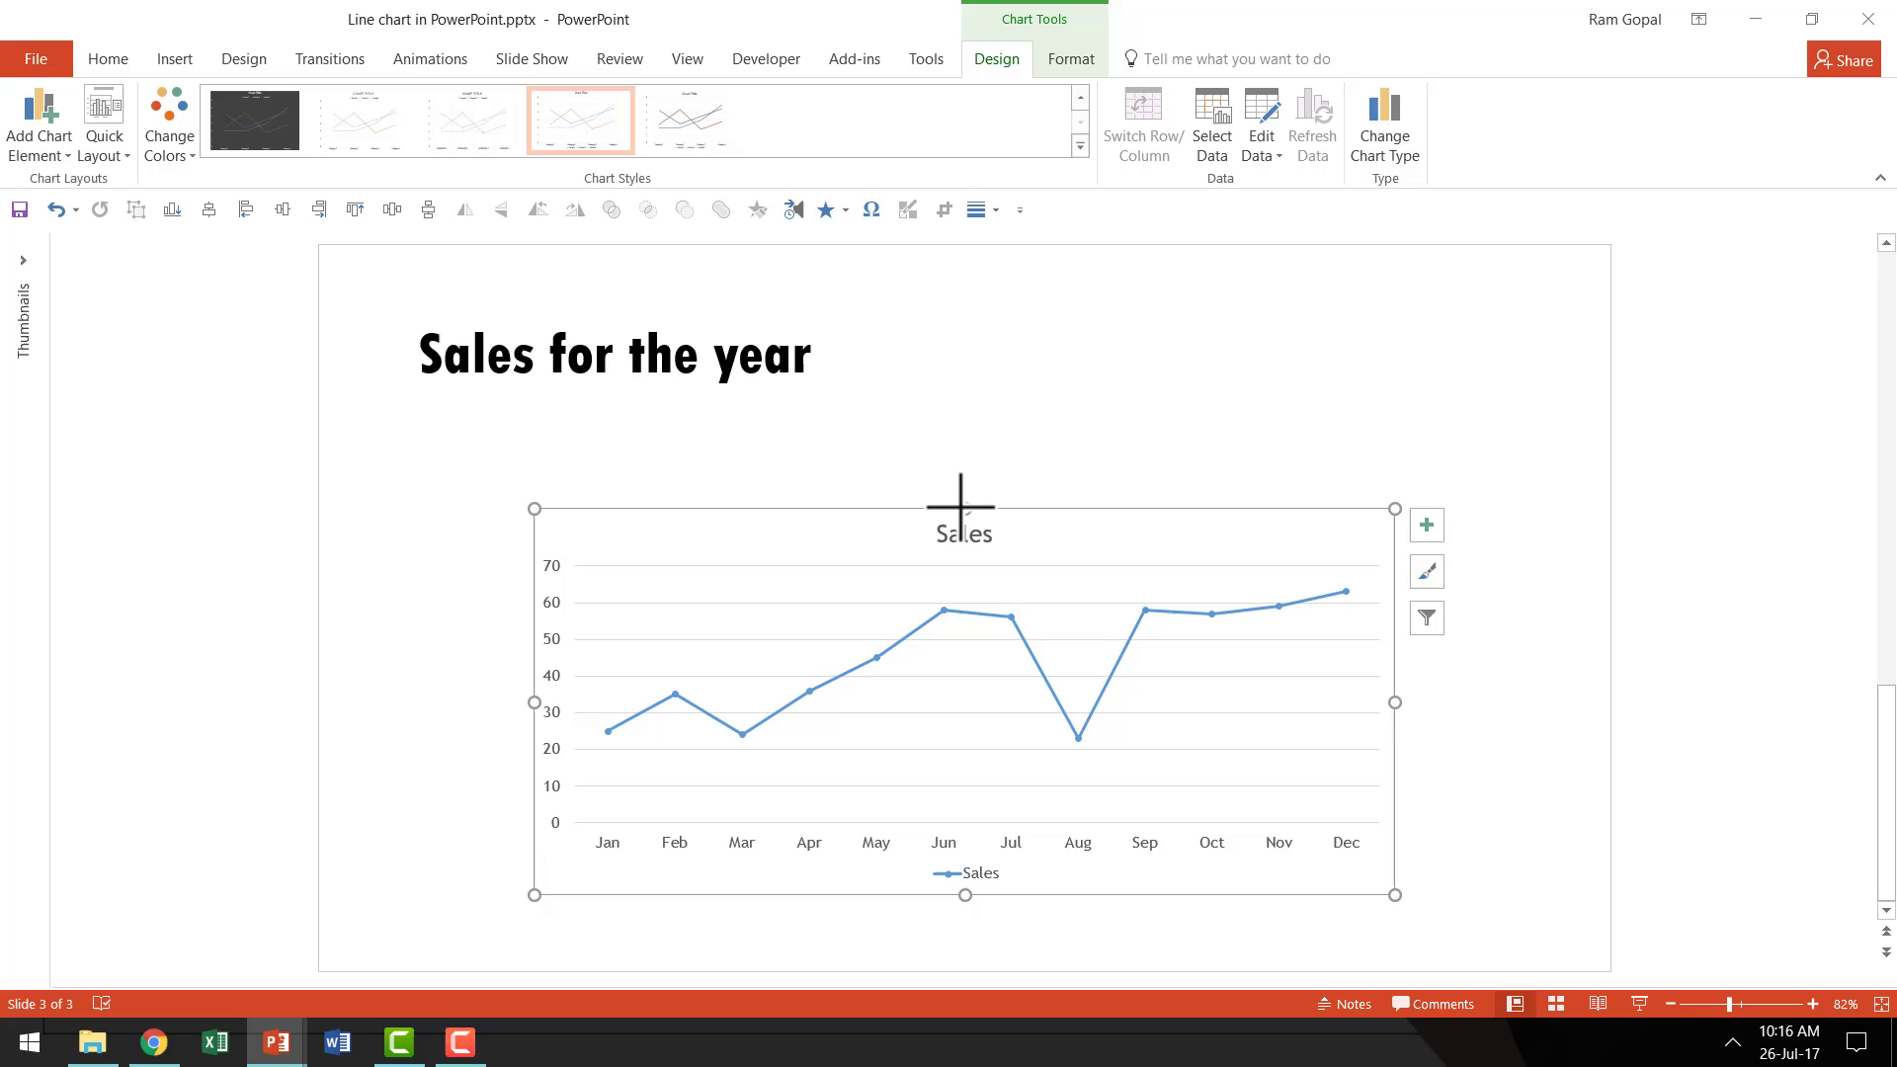
drag(960, 507, 965, 468)
drag(1181, 523, 1181, 479)
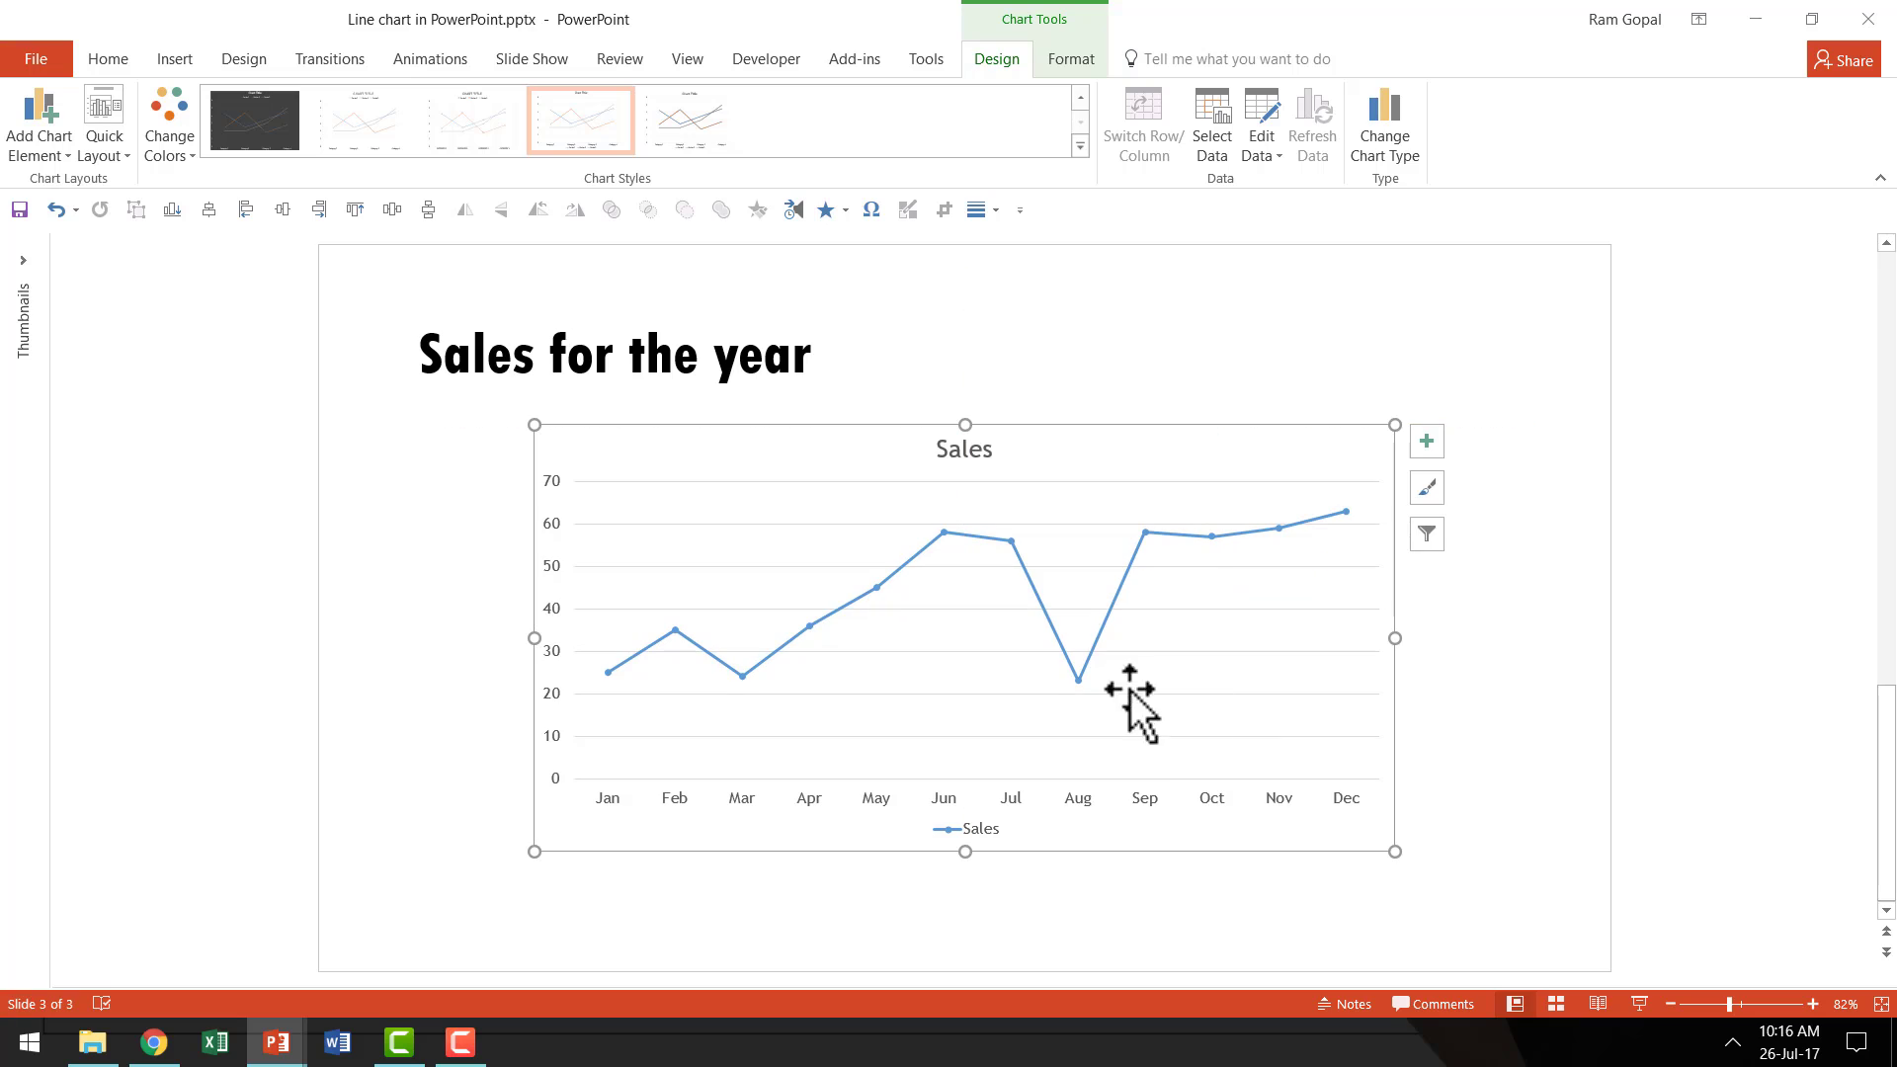
click(1116, 602)
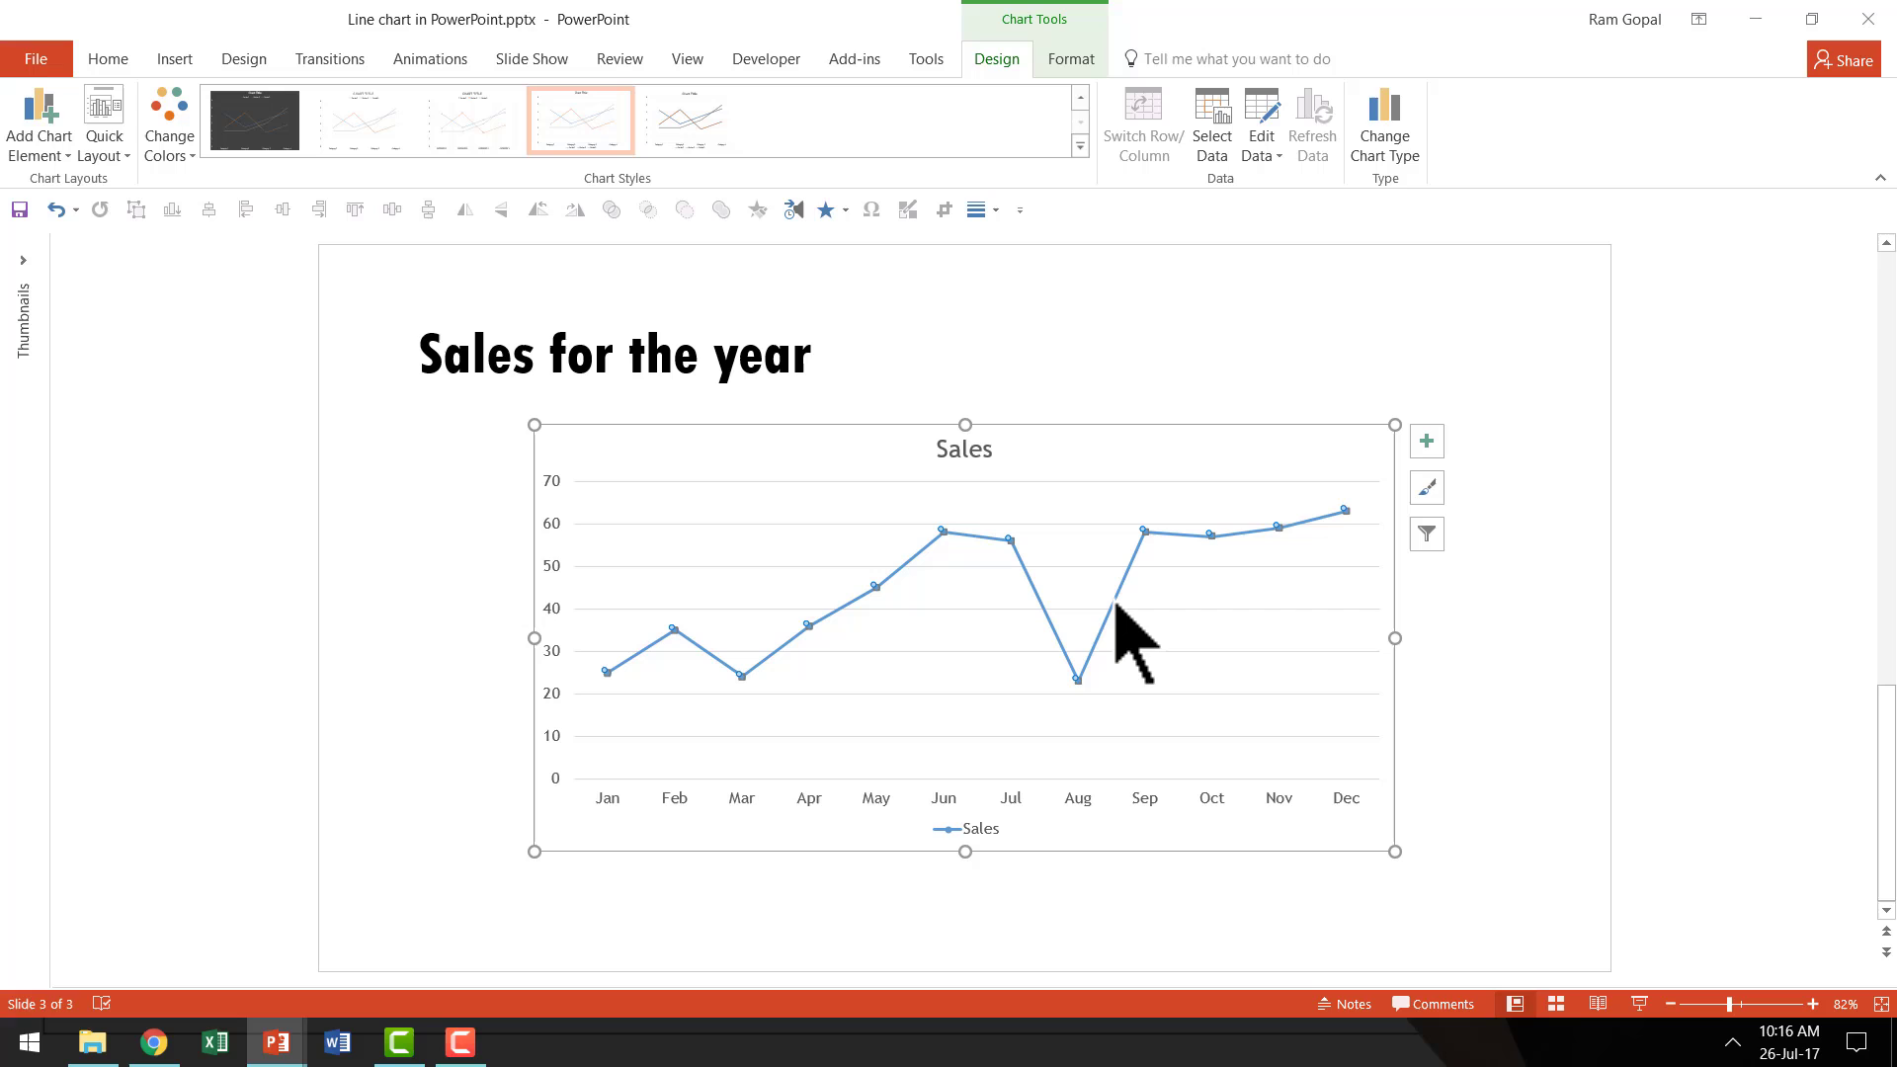
Give the Sales line a dark grey outline with a 4½ pt weight.
click(117, 62)
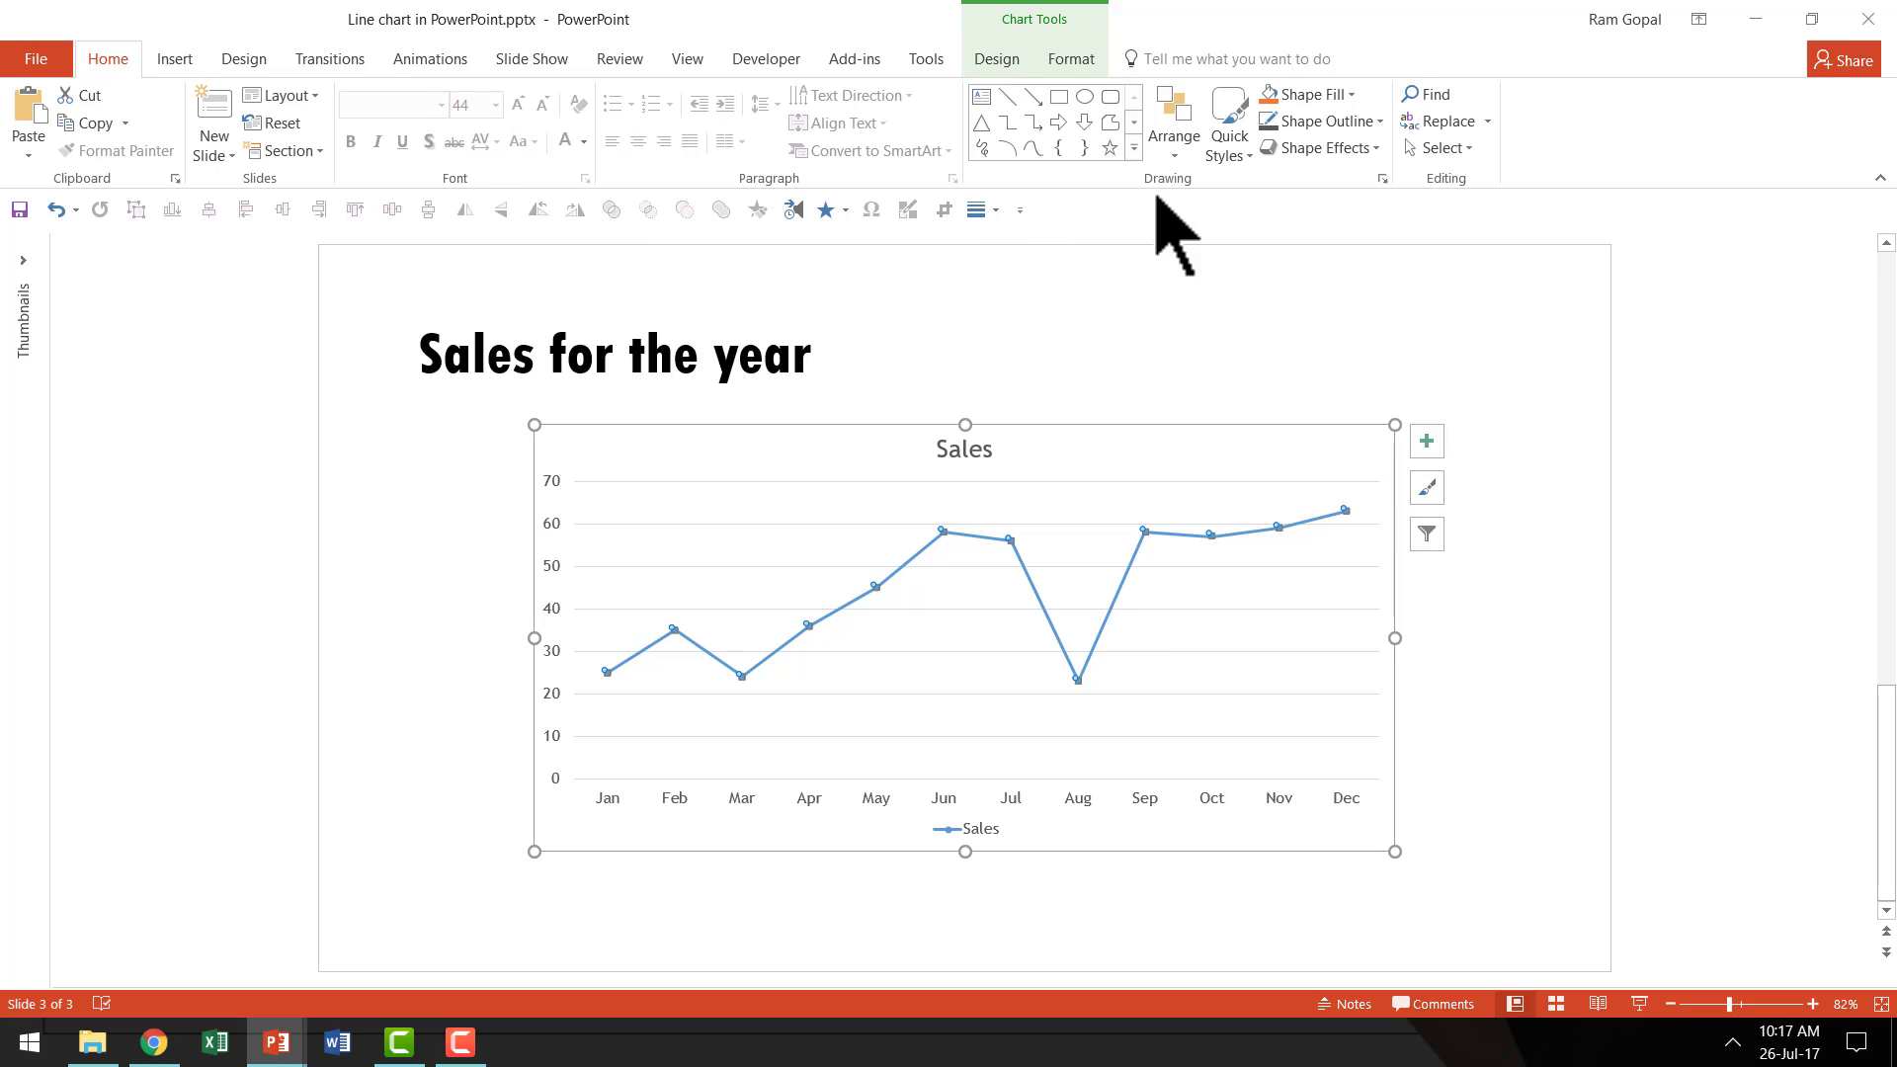
click(1355, 122)
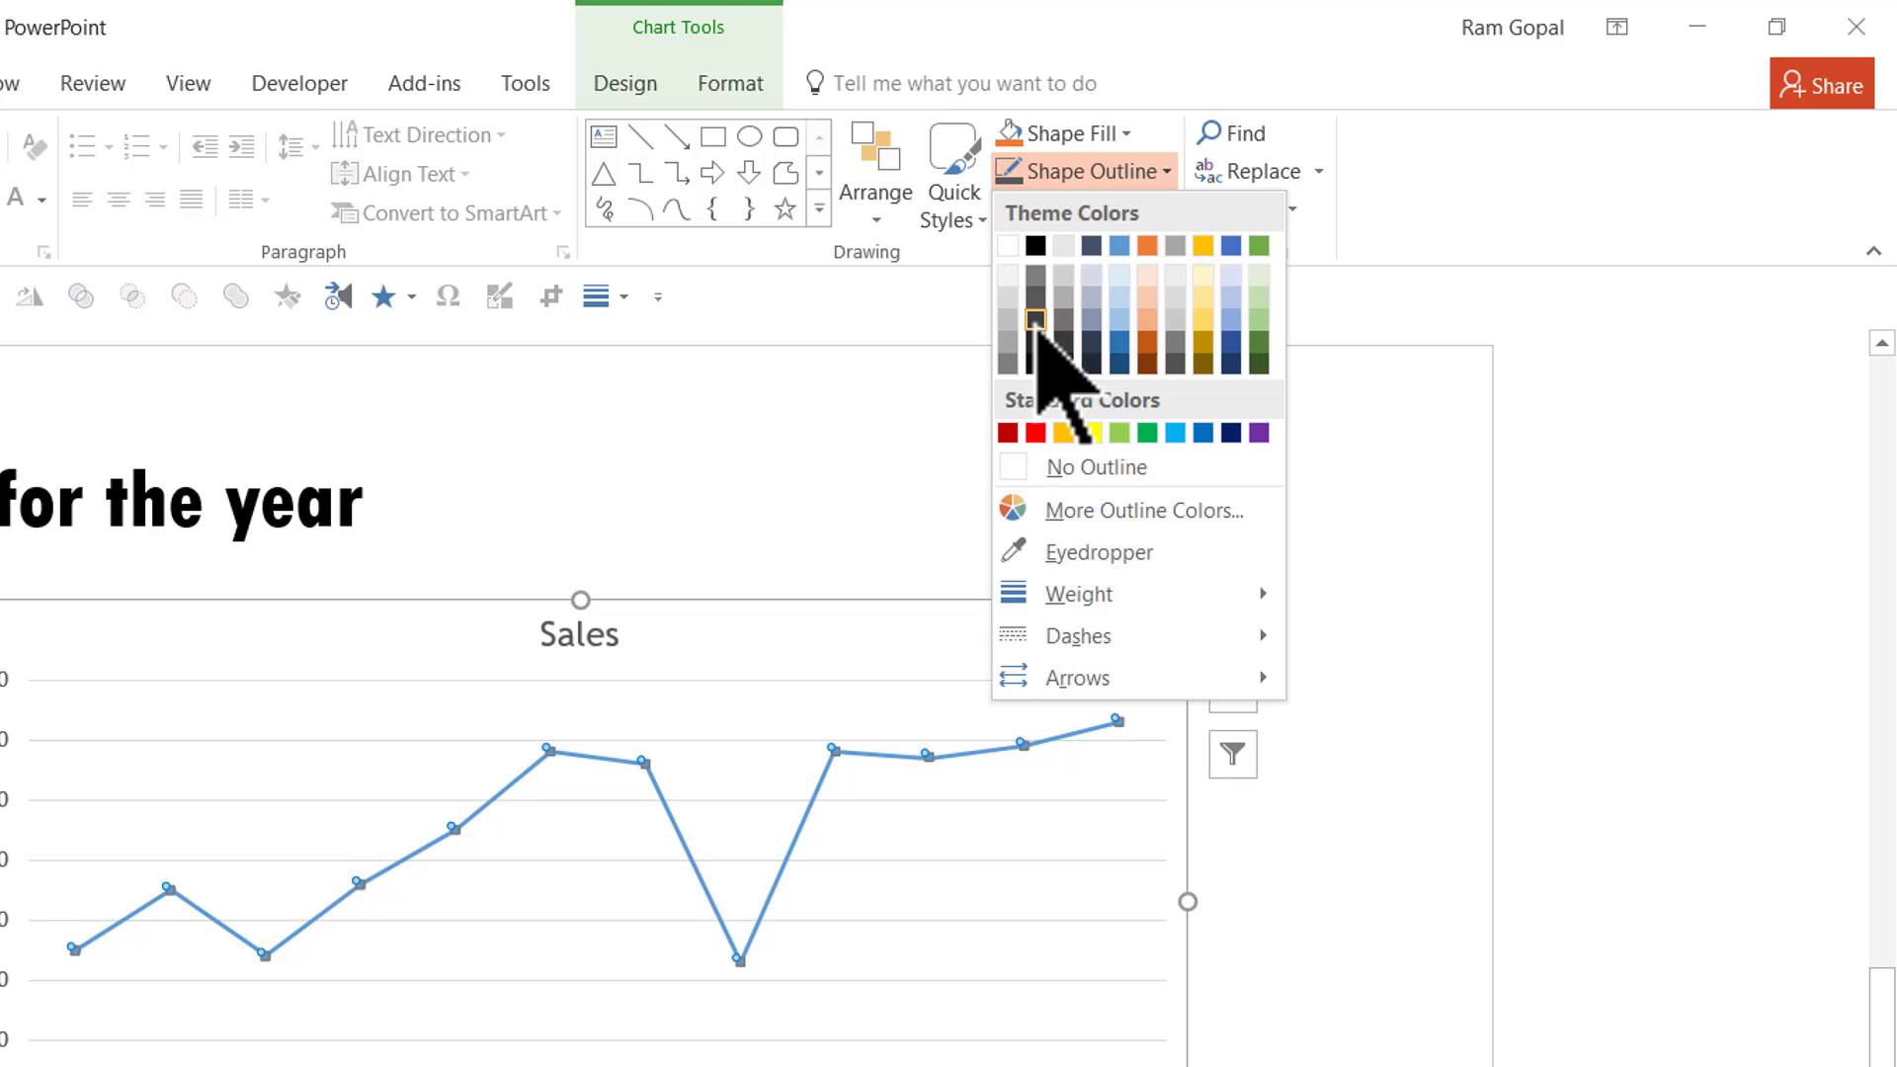
click(1063, 359)
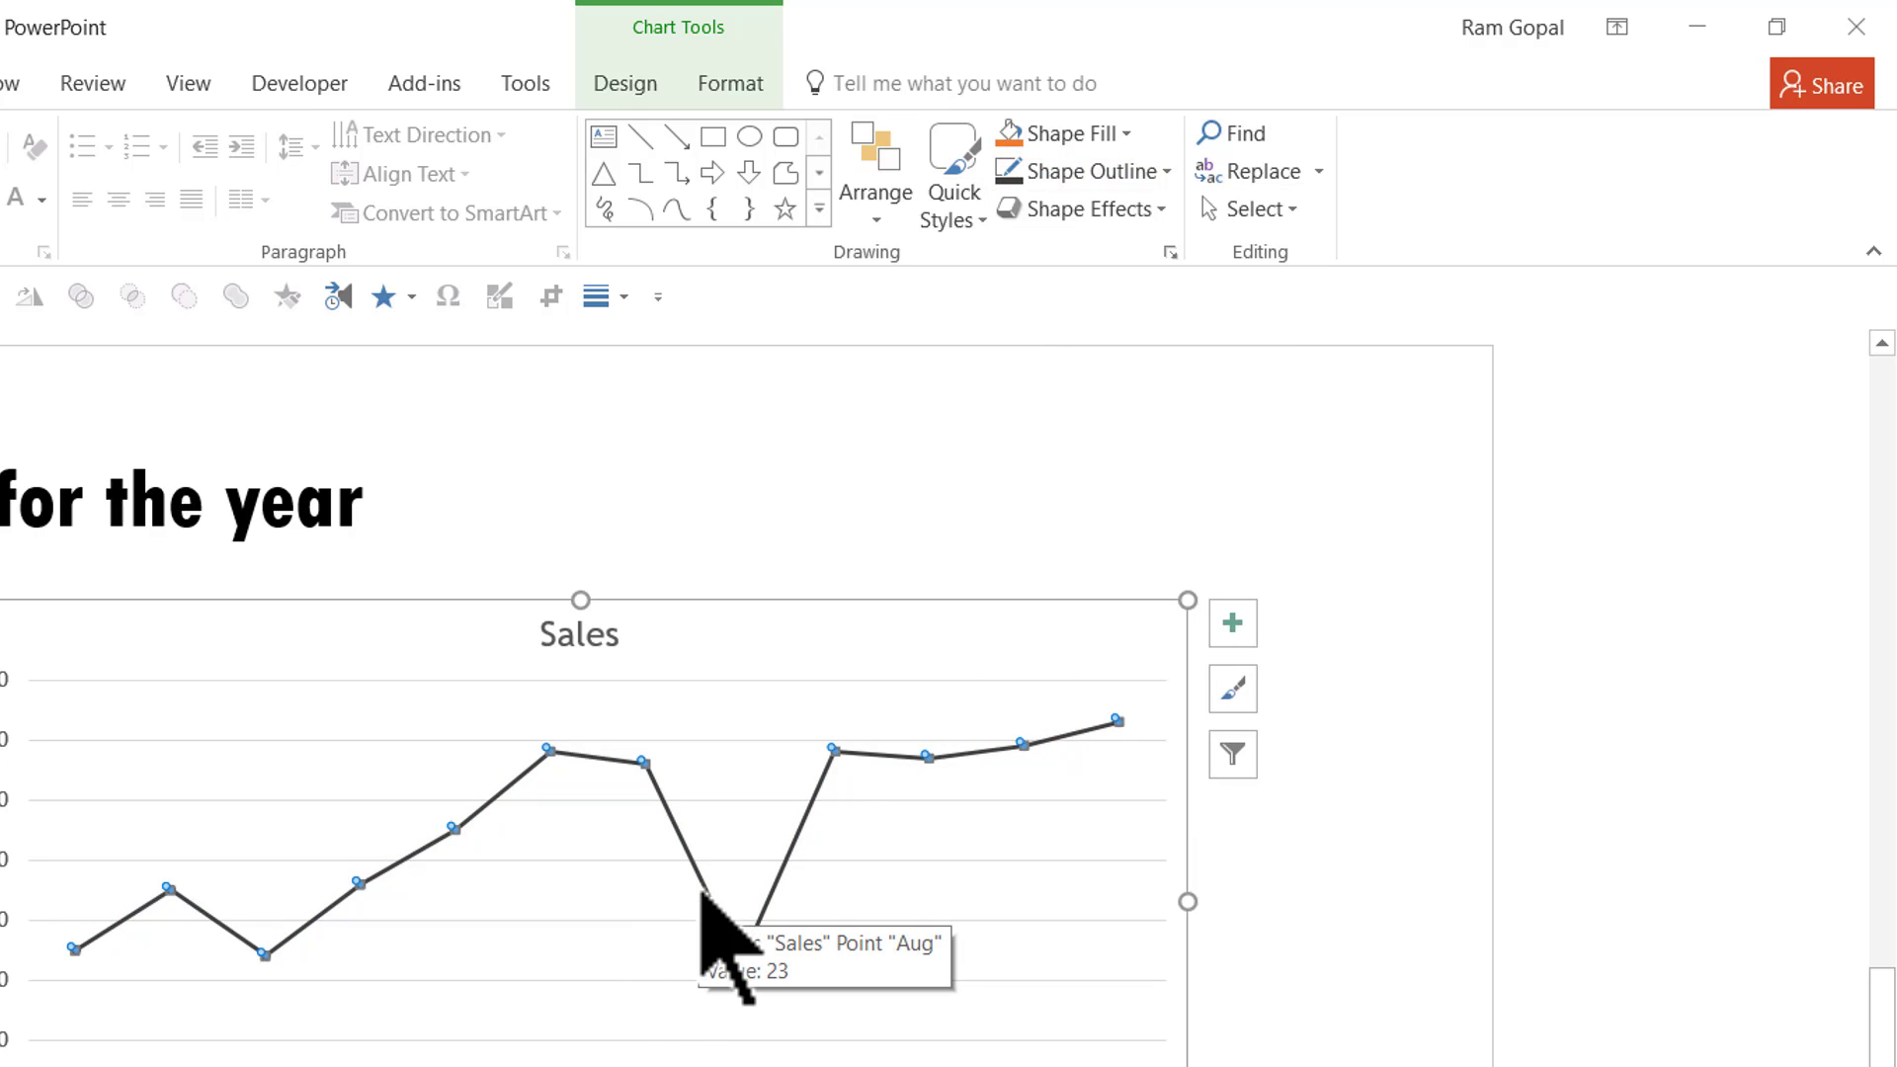
click(1097, 173)
mouse_move(1122, 593)
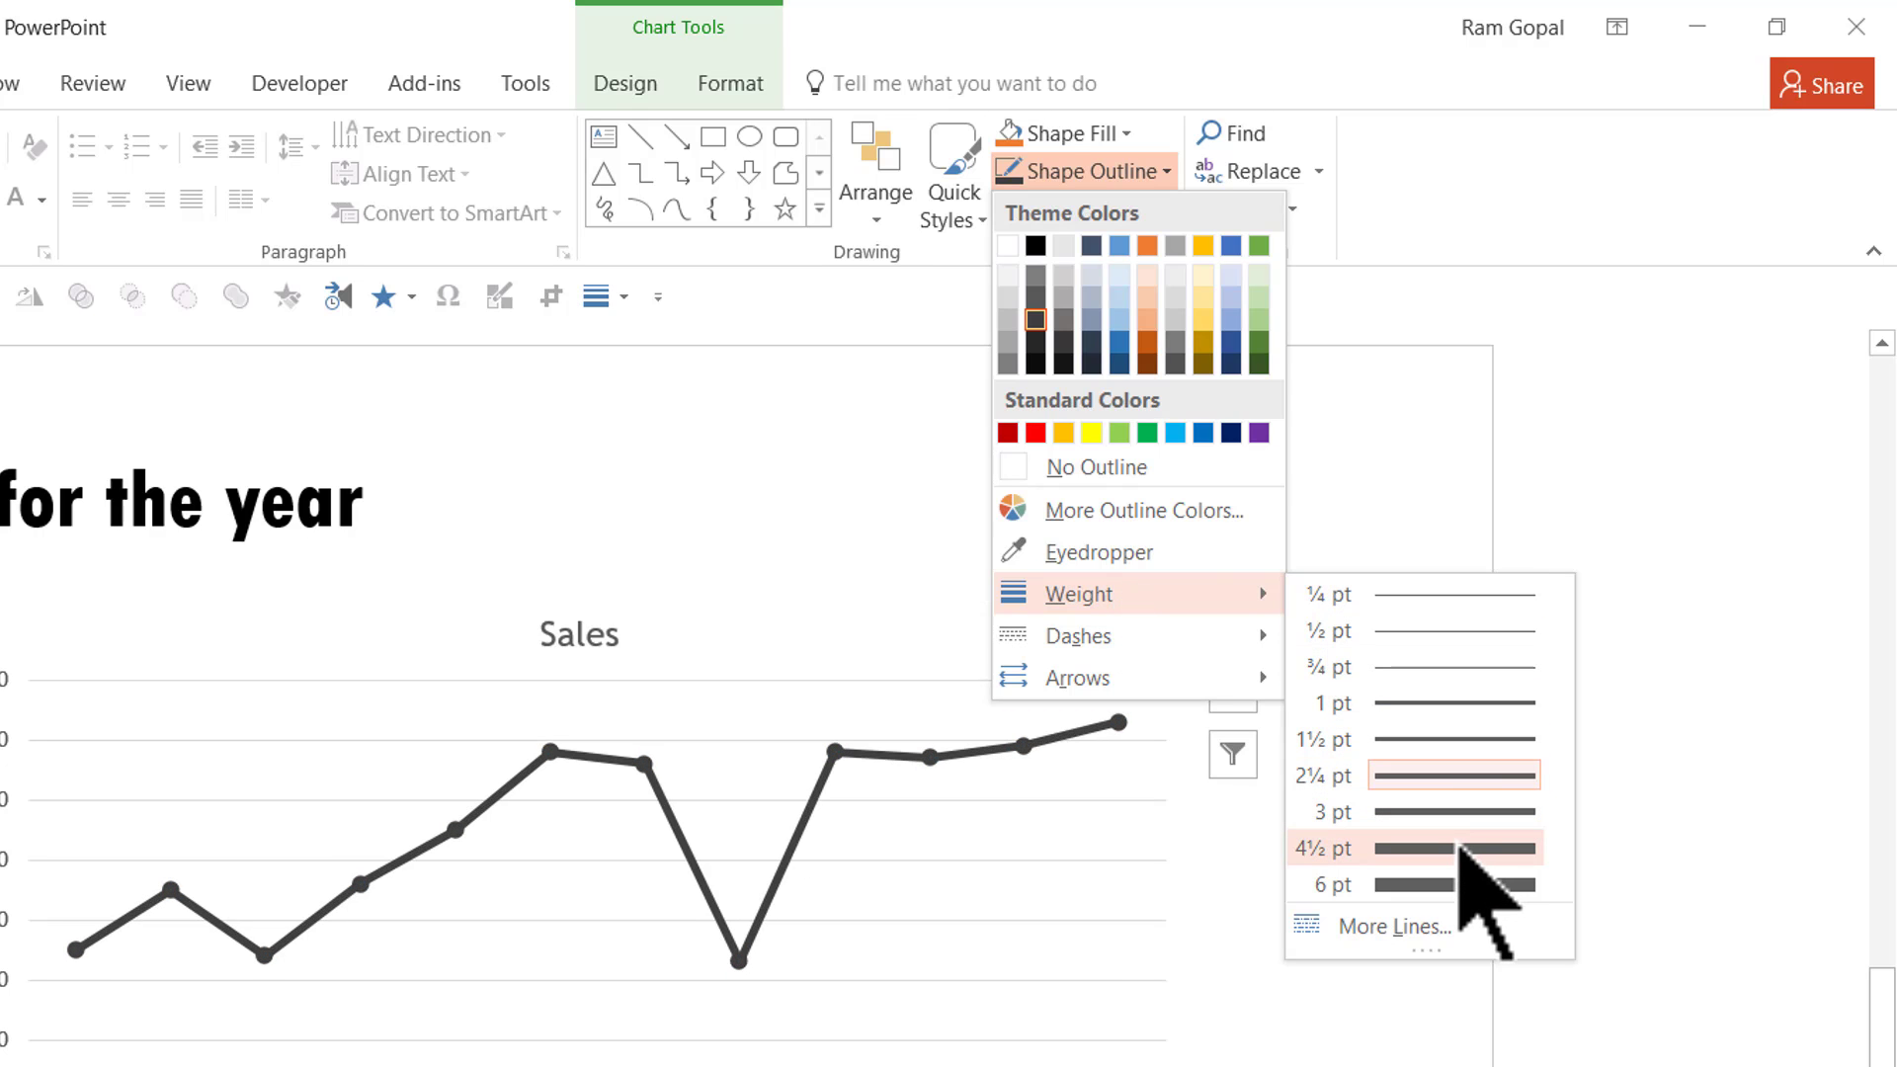
click(1460, 848)
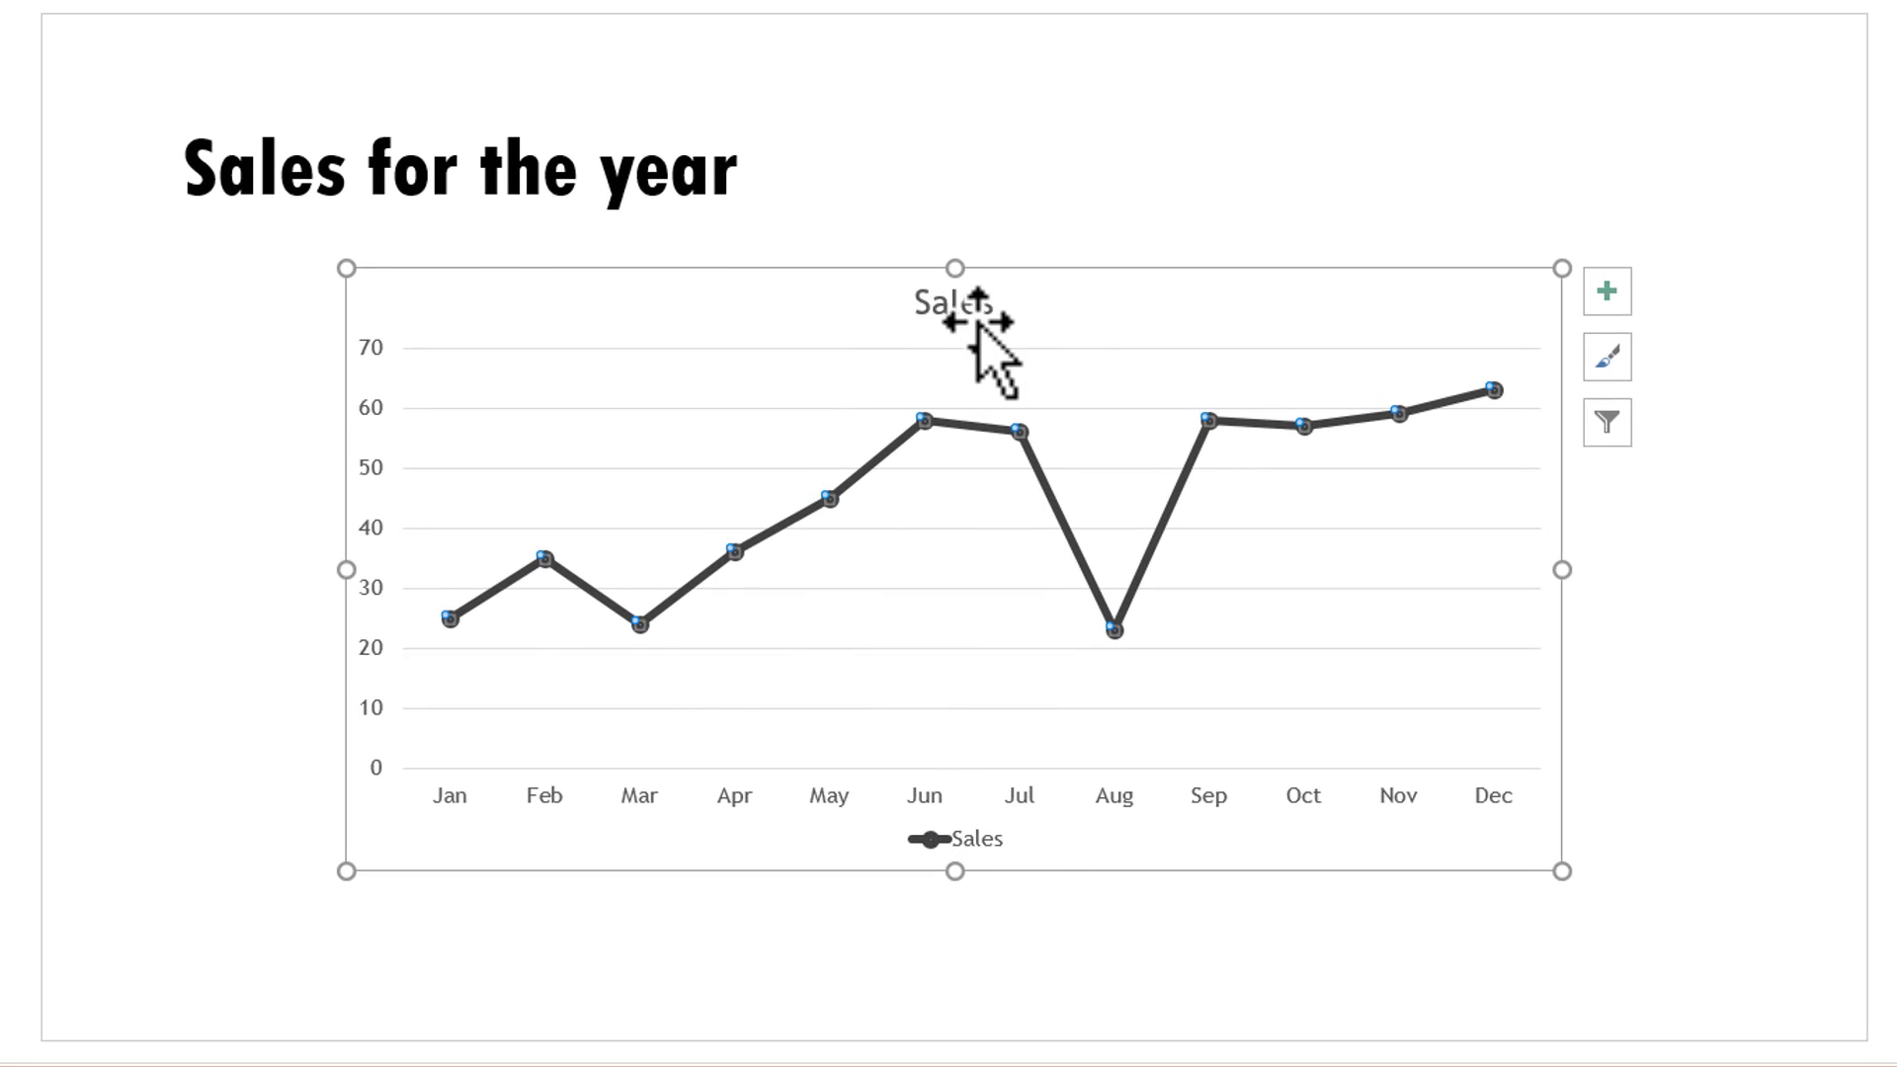
Delete the chart's Sales legend and its Sales title.
click(980, 308)
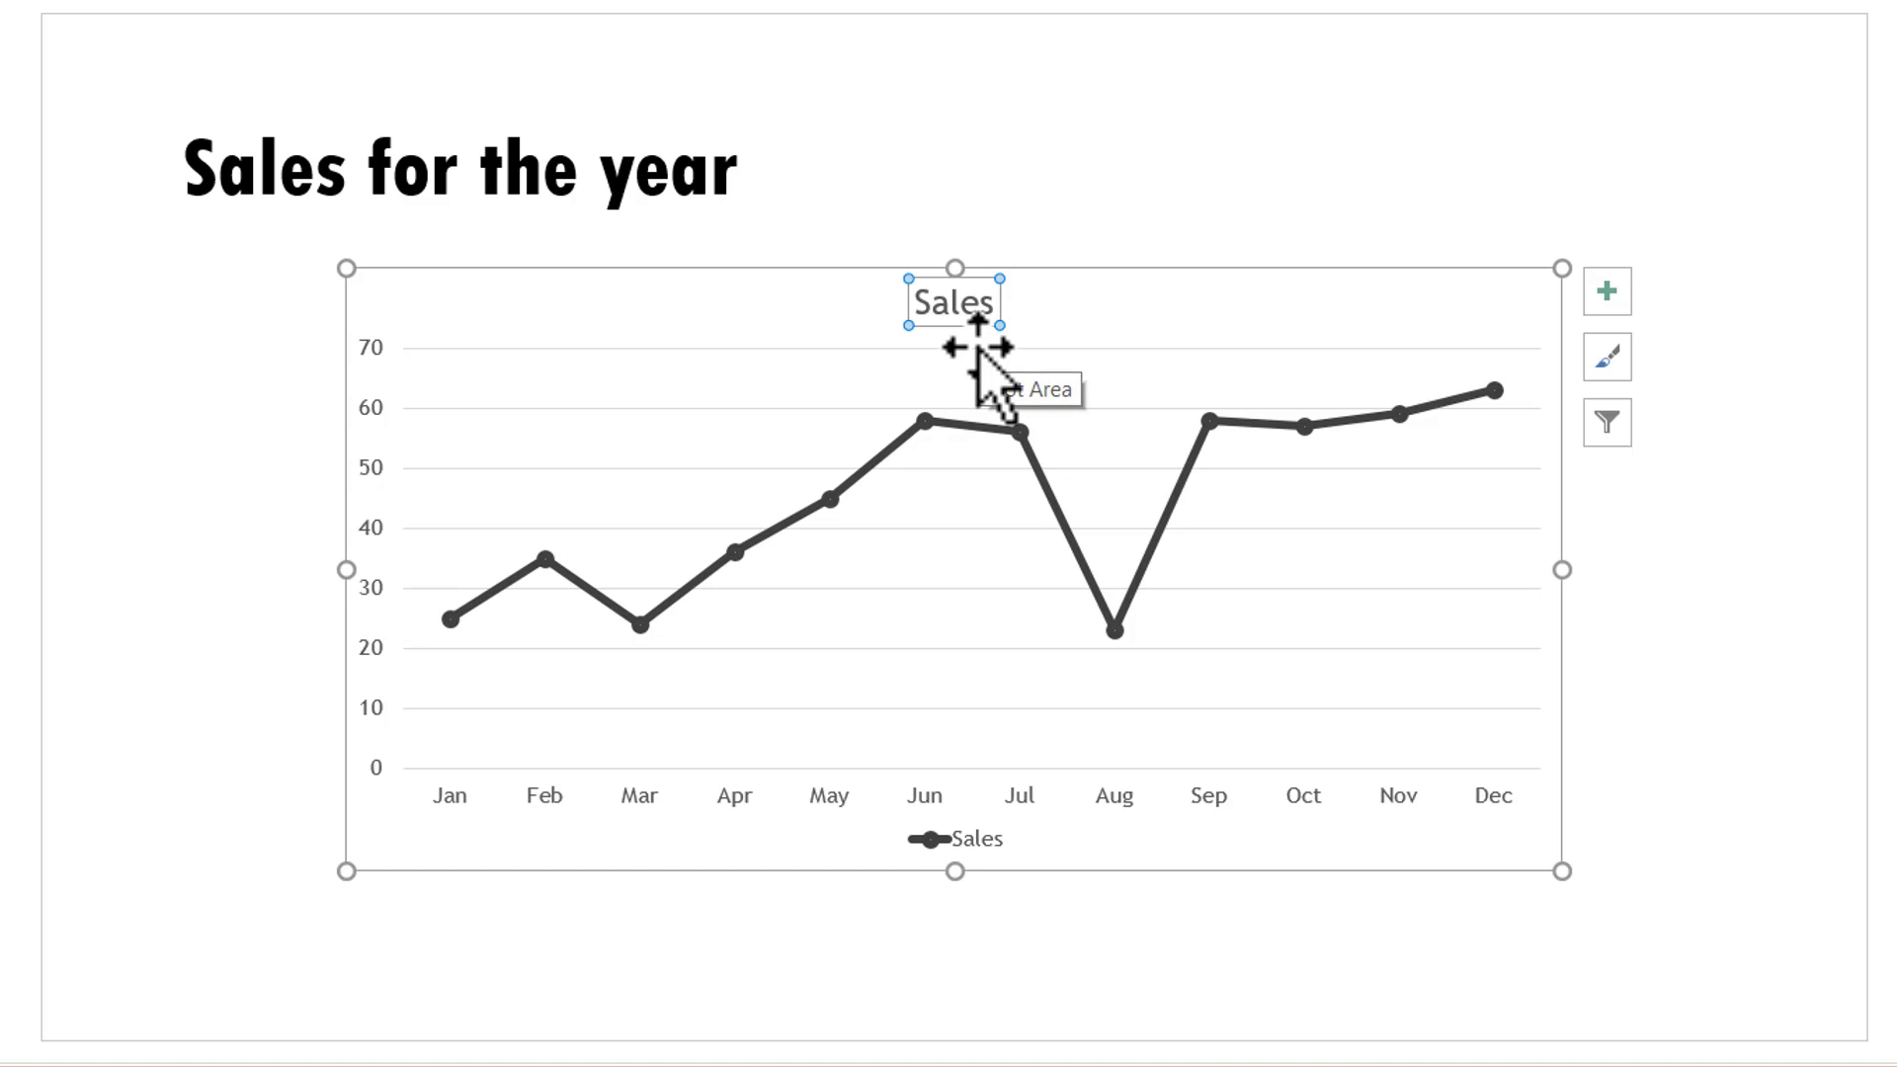
click(988, 847)
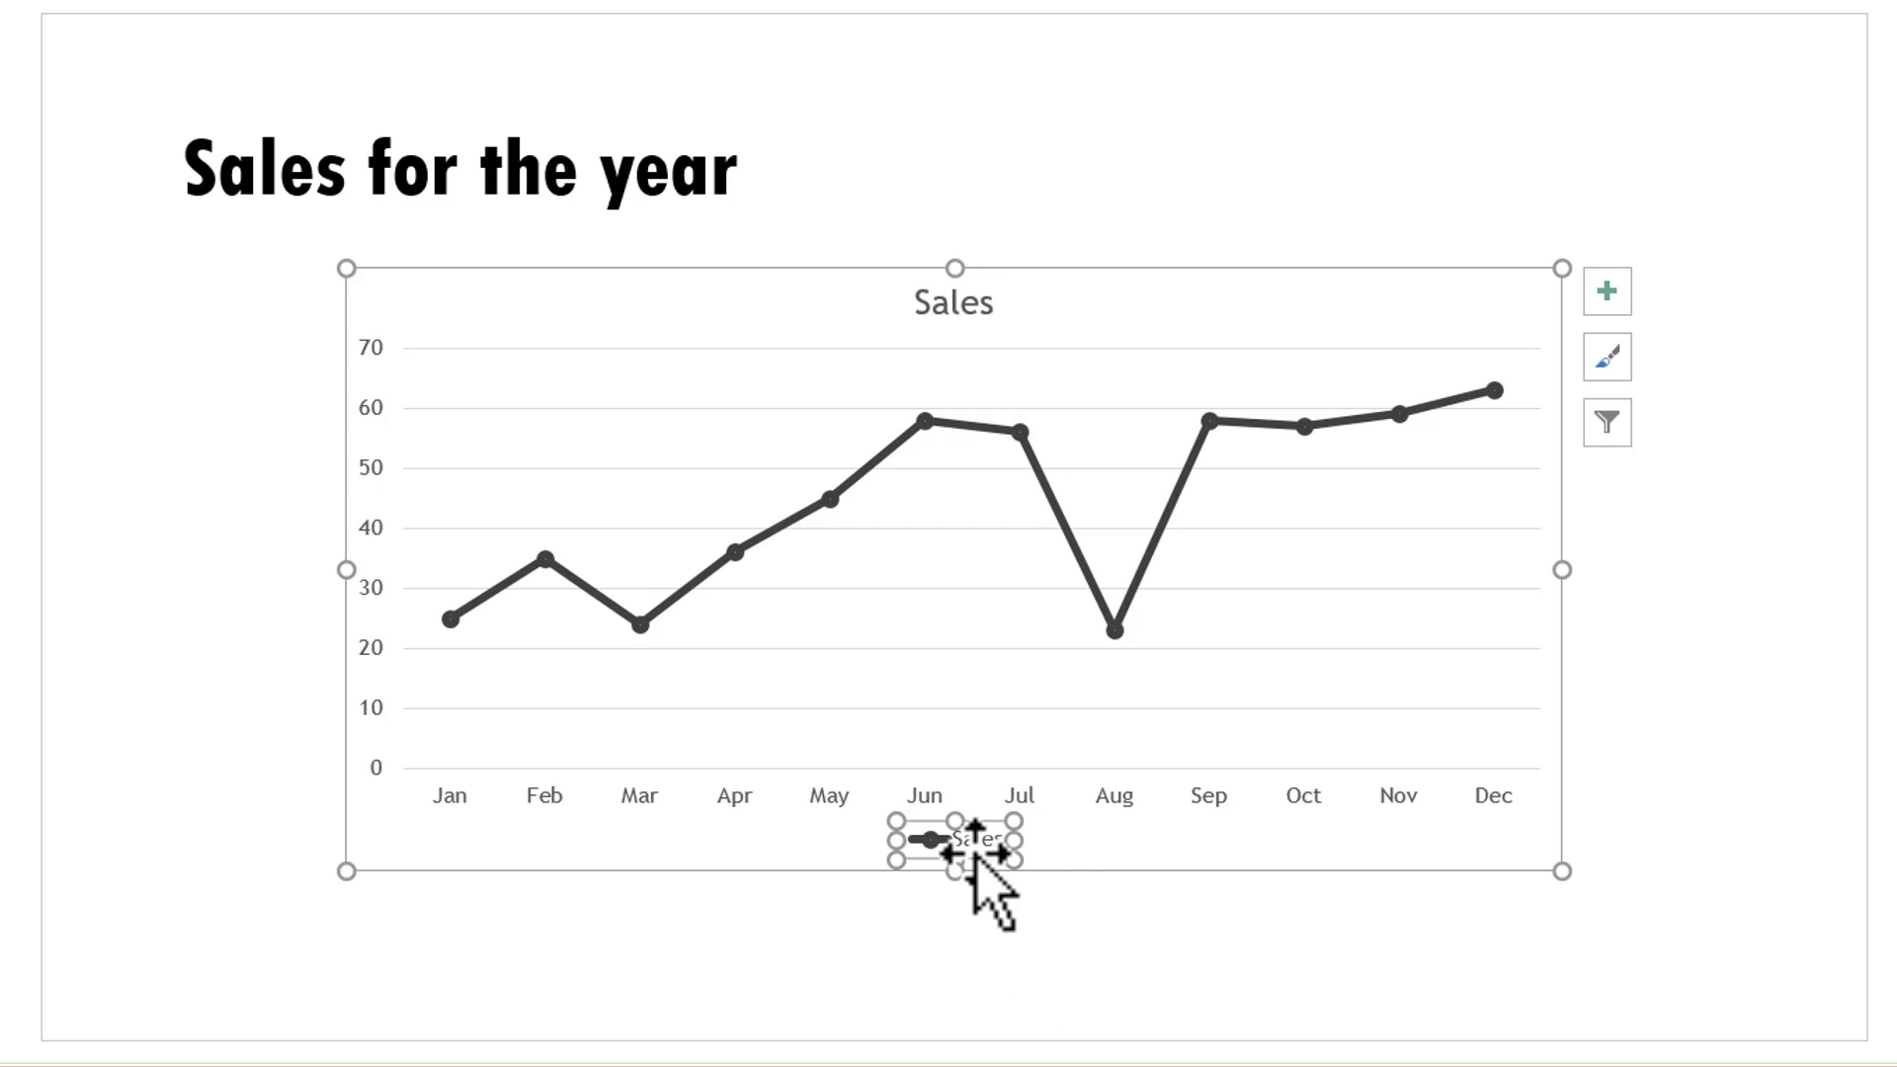
key(Delete)
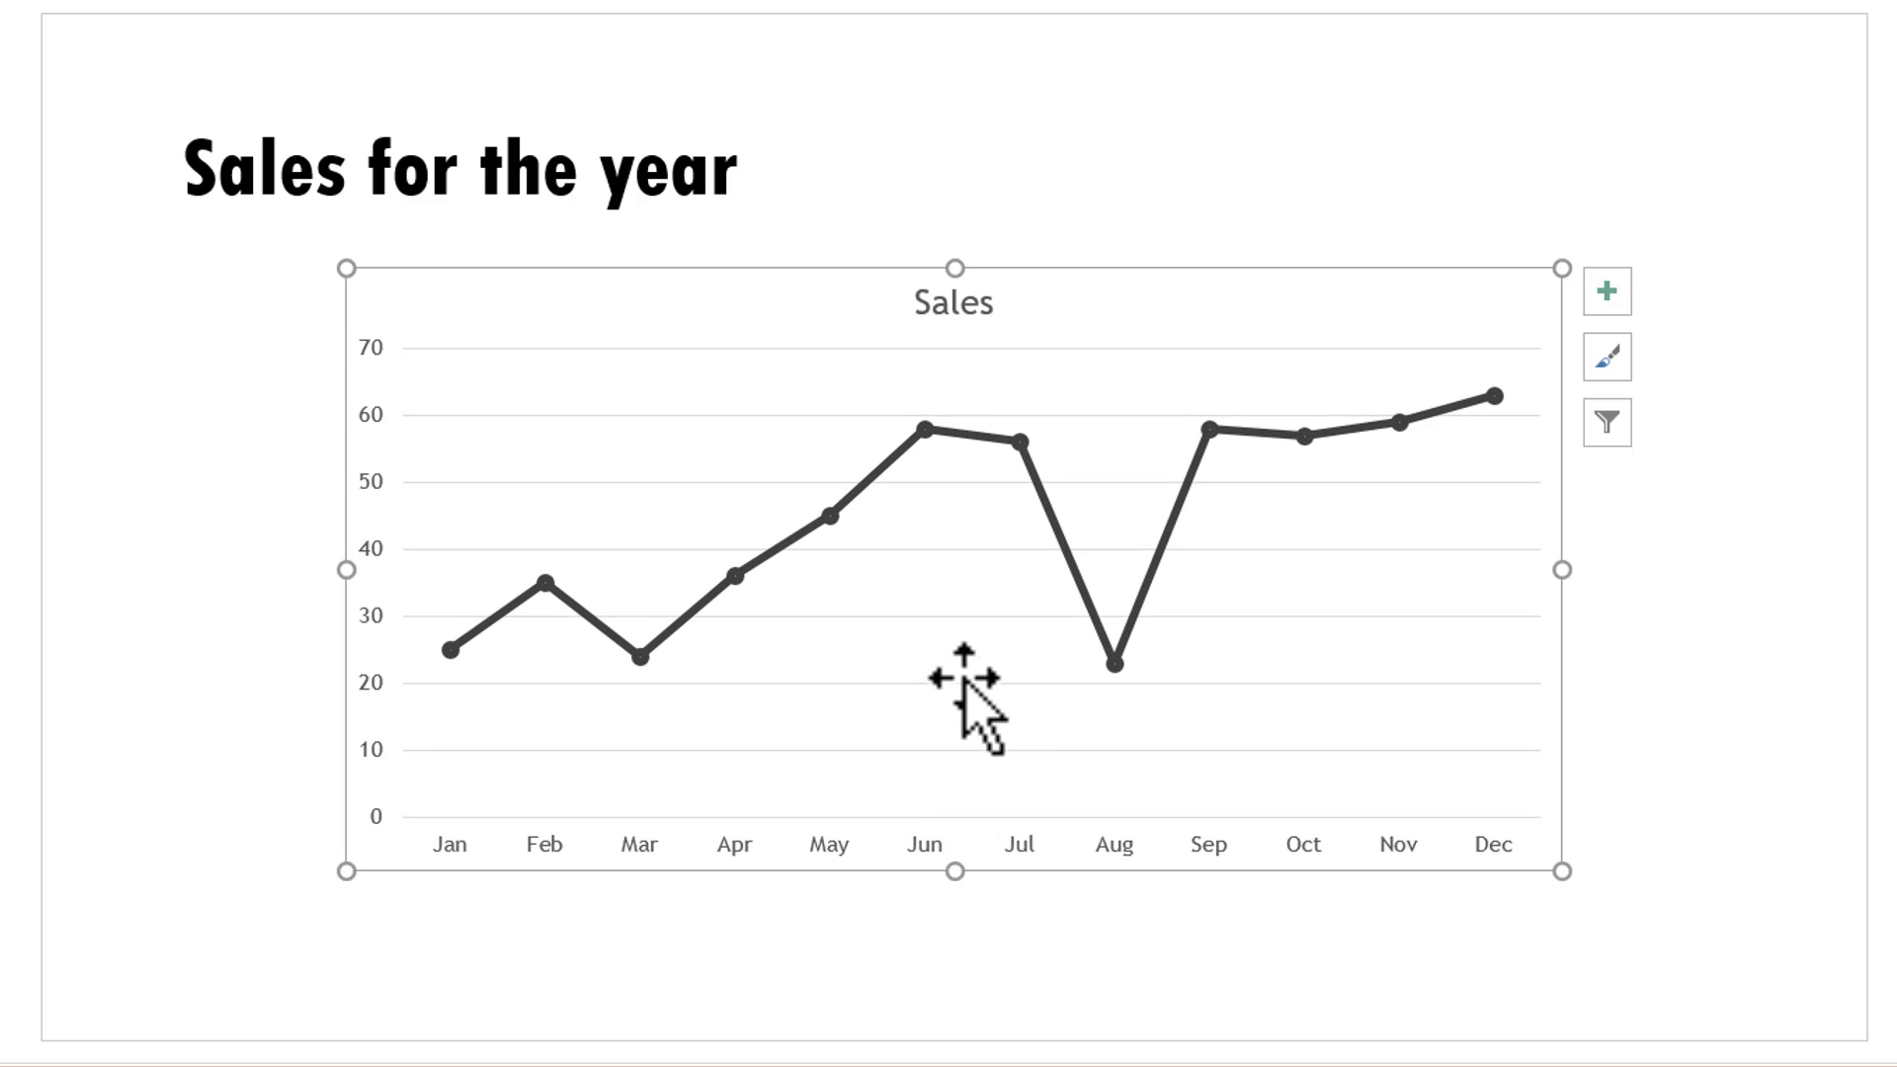
click(974, 318)
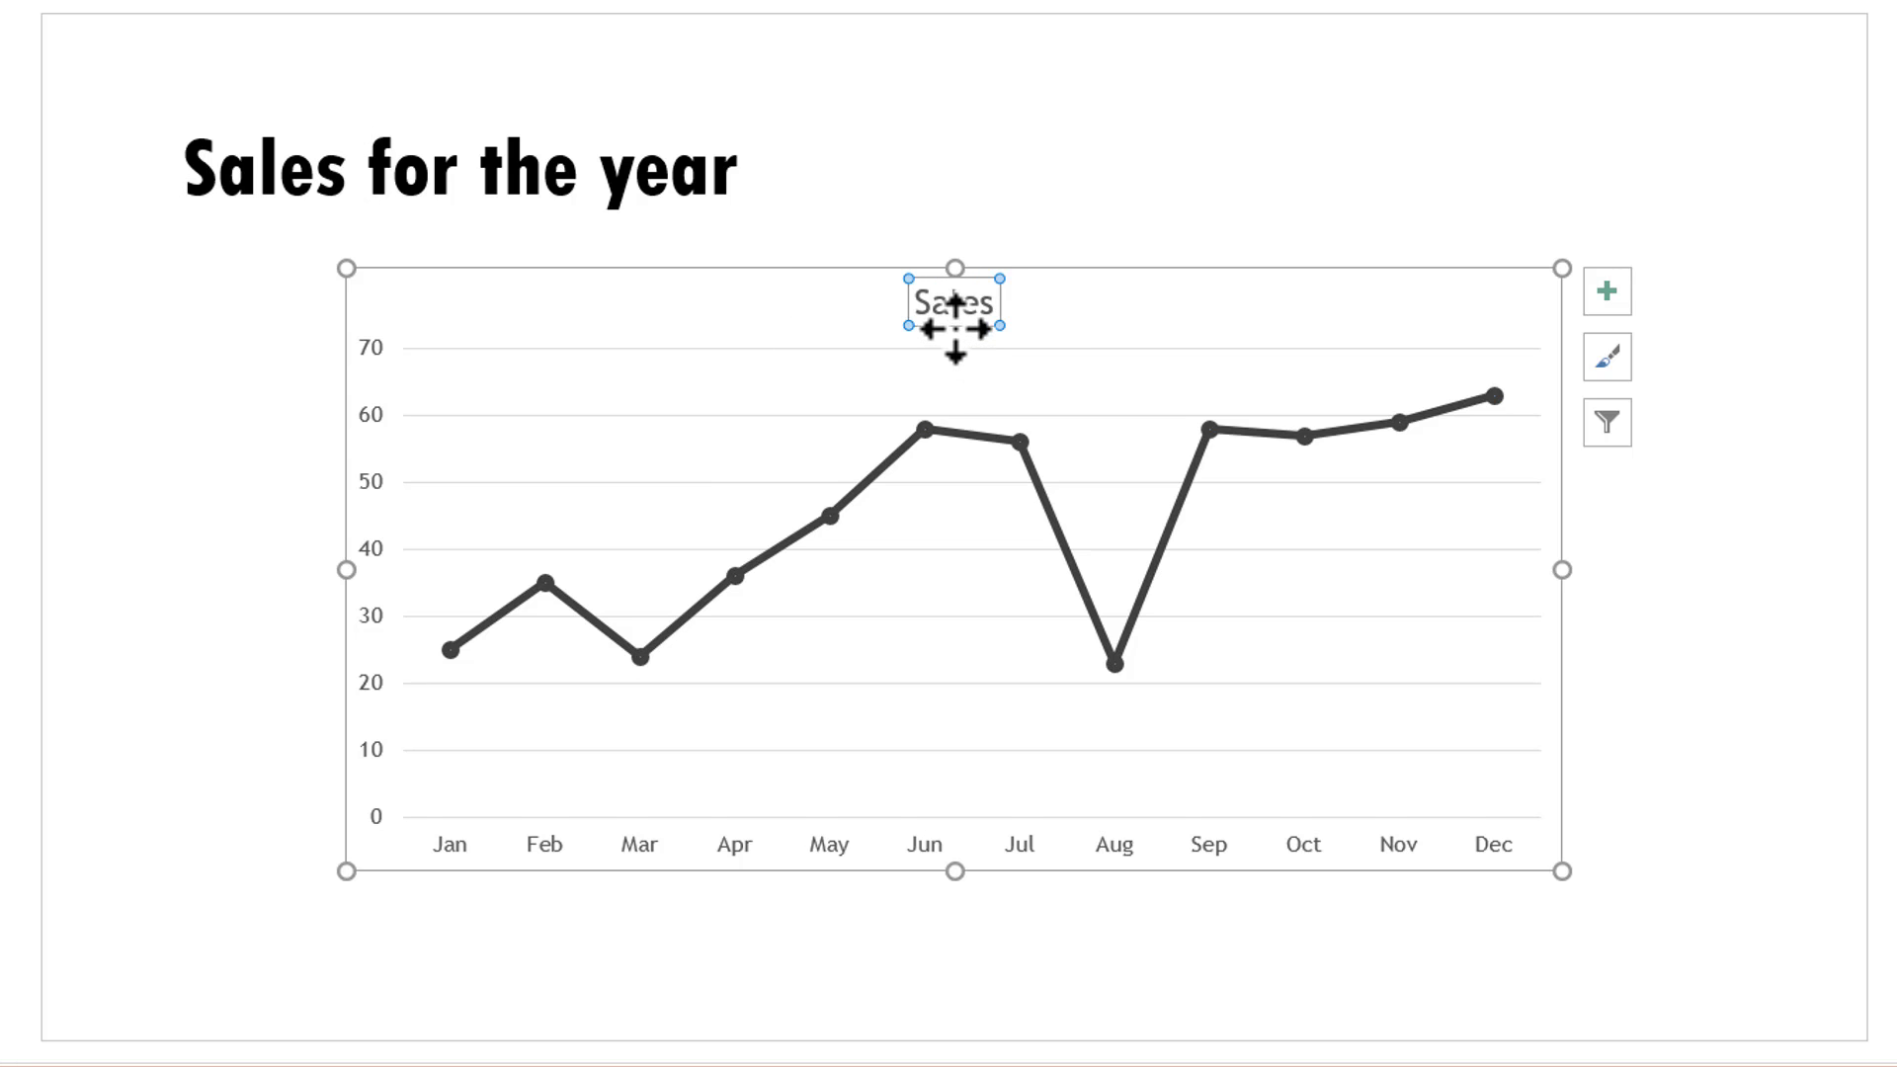
key(Delete)
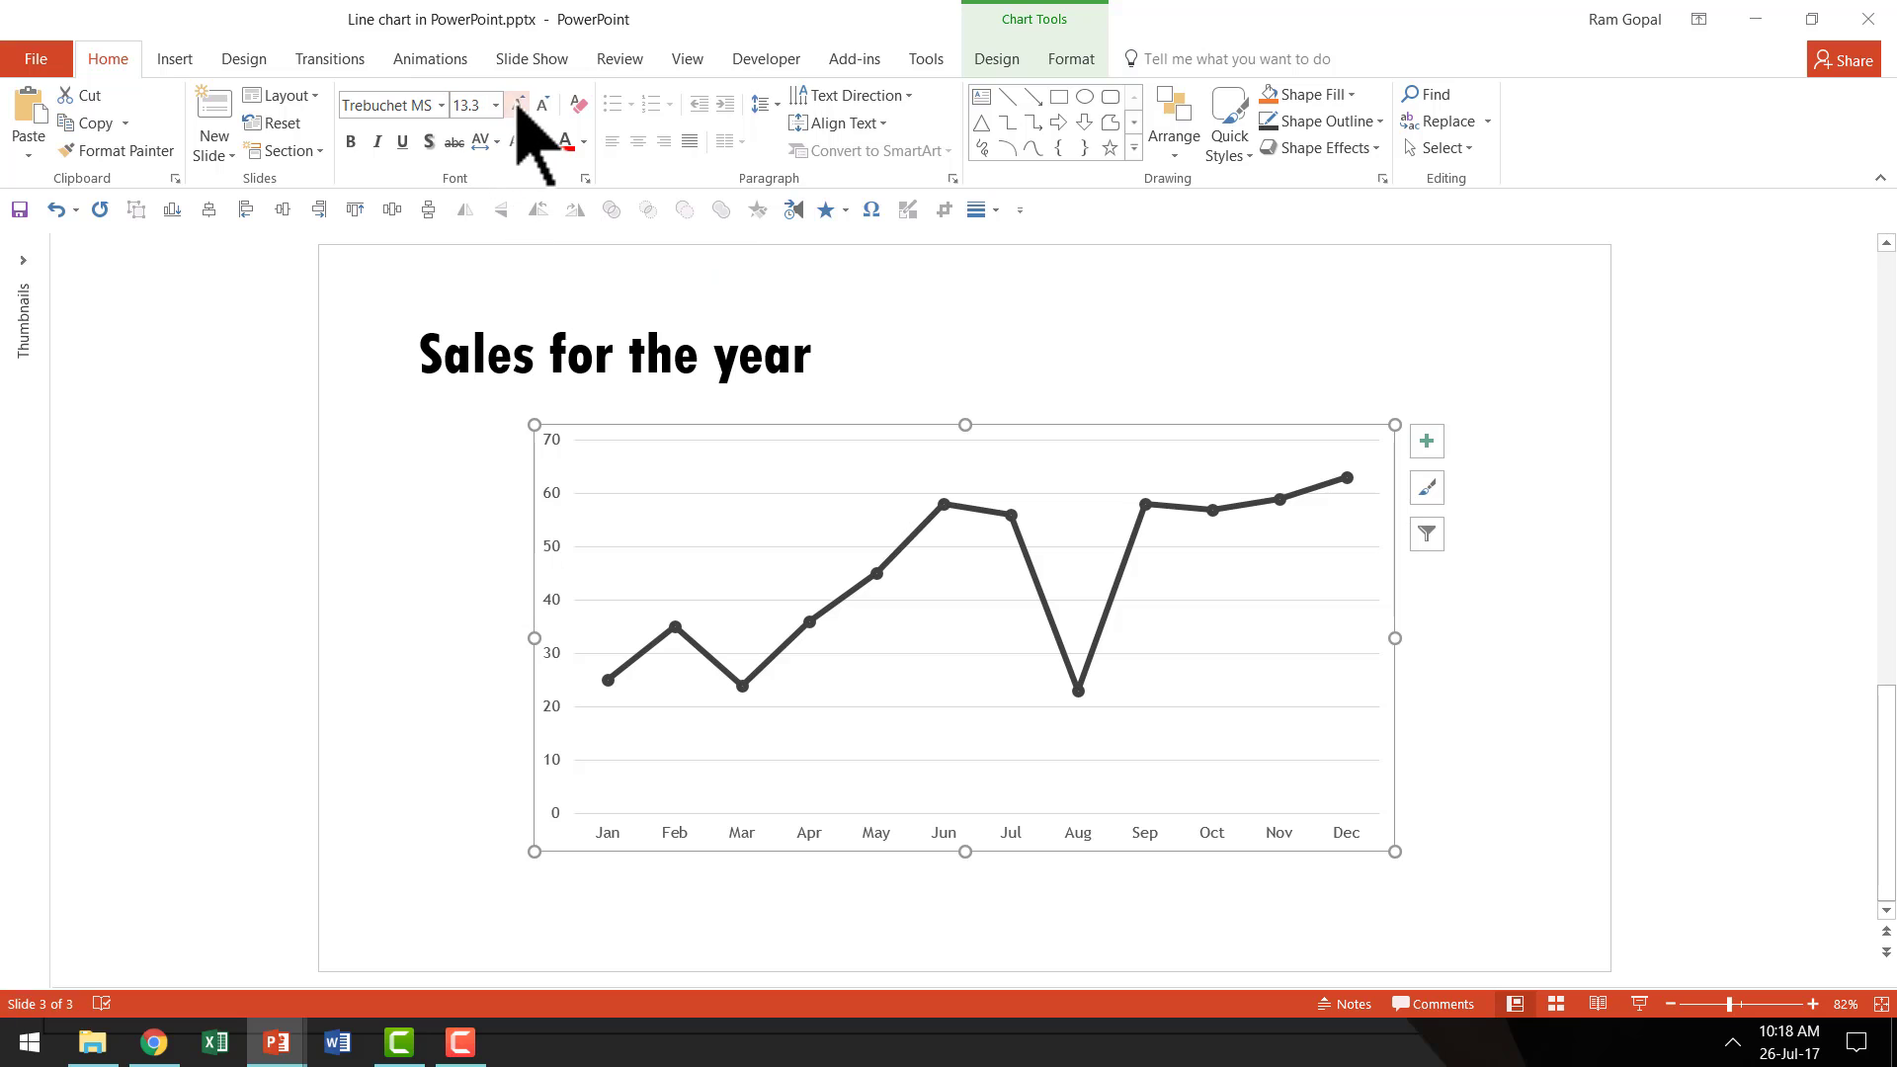
Increase the axis label font size to 18 pt and nudge the chart slightly lower.
click(517, 103)
click(517, 103)
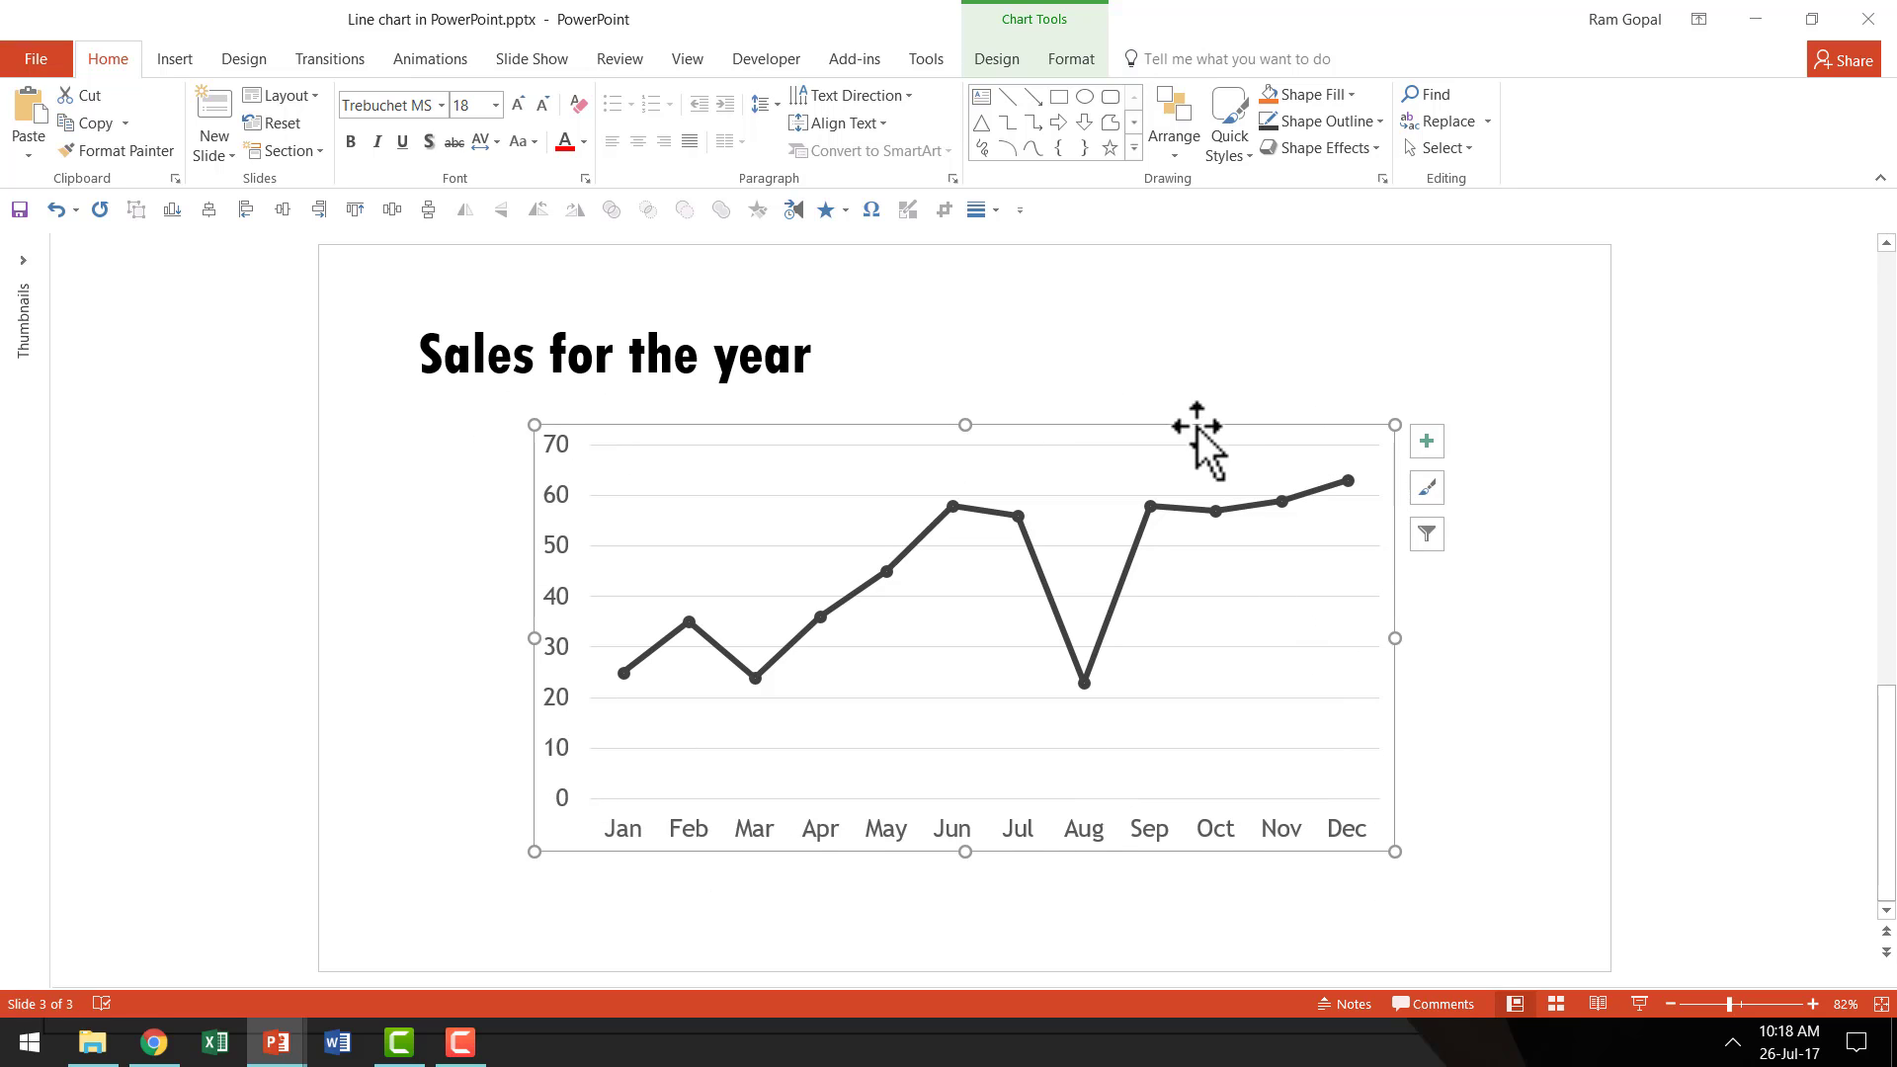
drag(1195, 426, 1195, 439)
click(1531, 675)
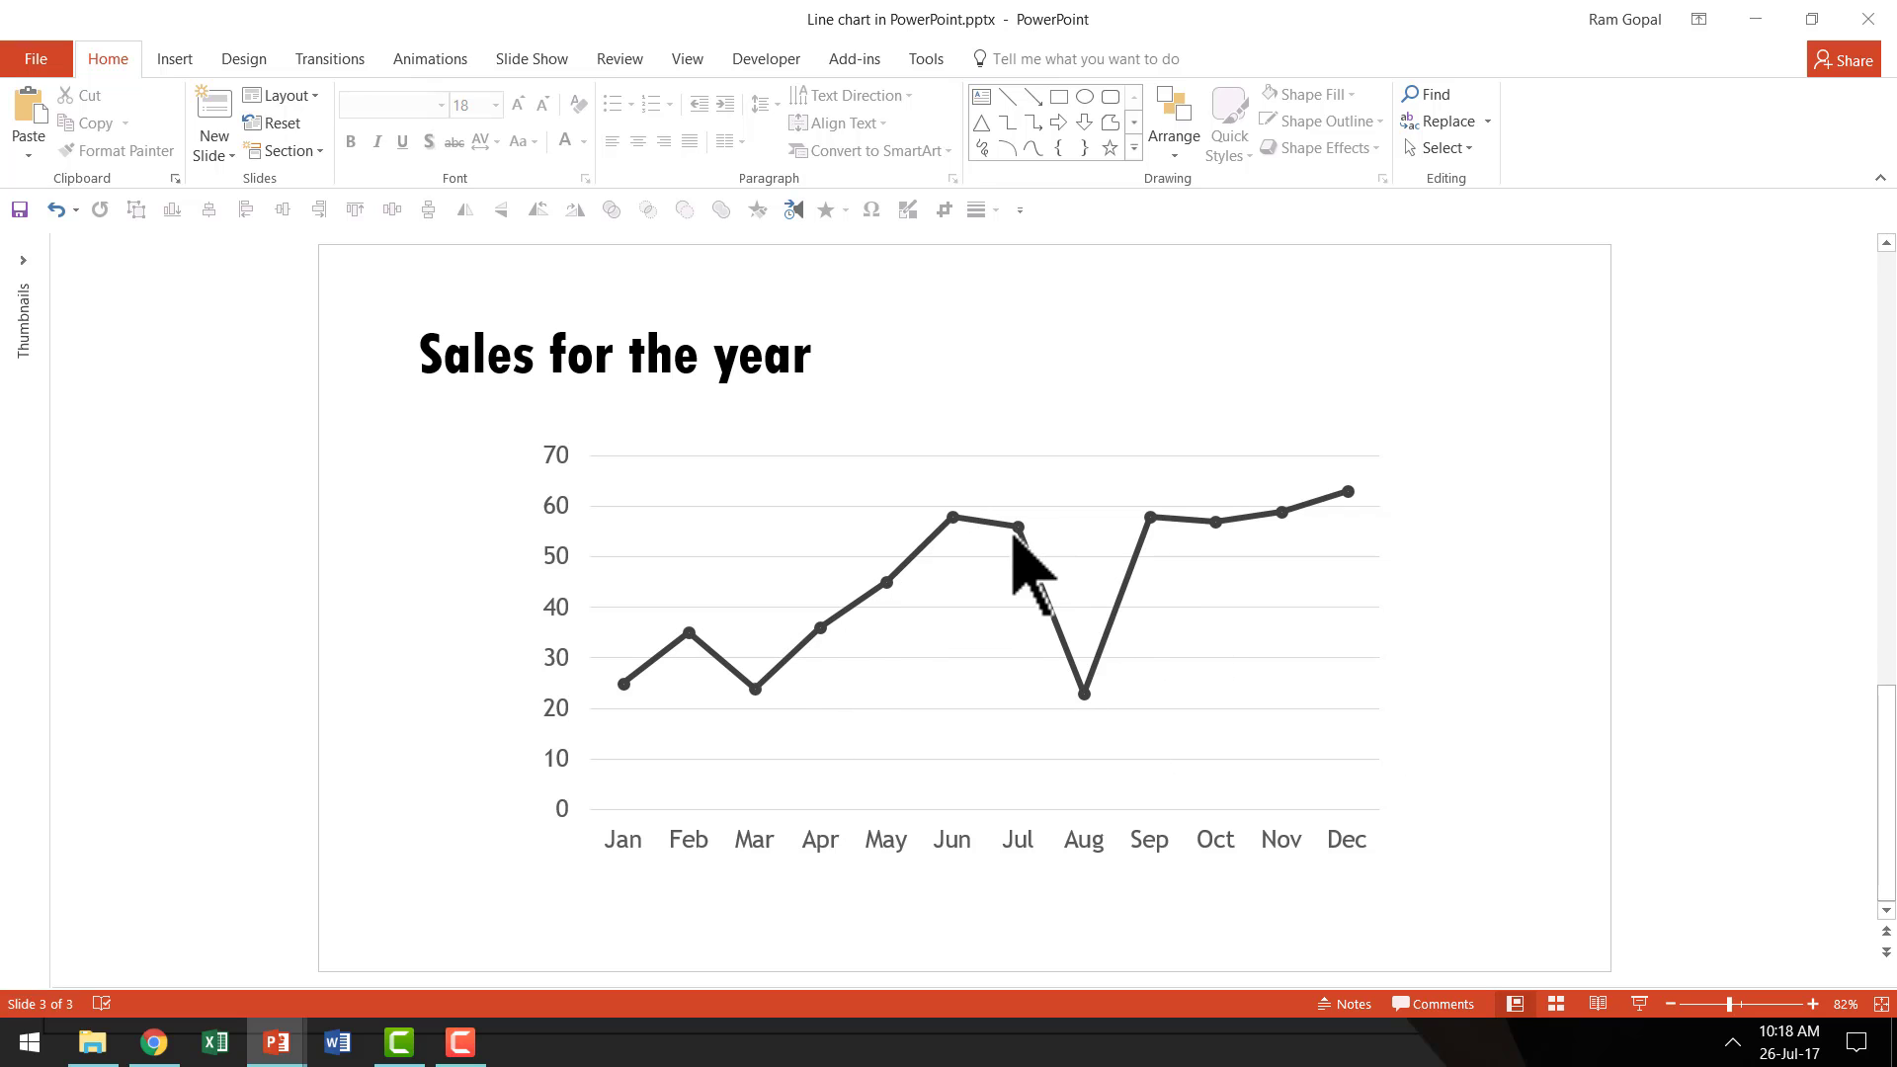
mouse_move(1017, 550)
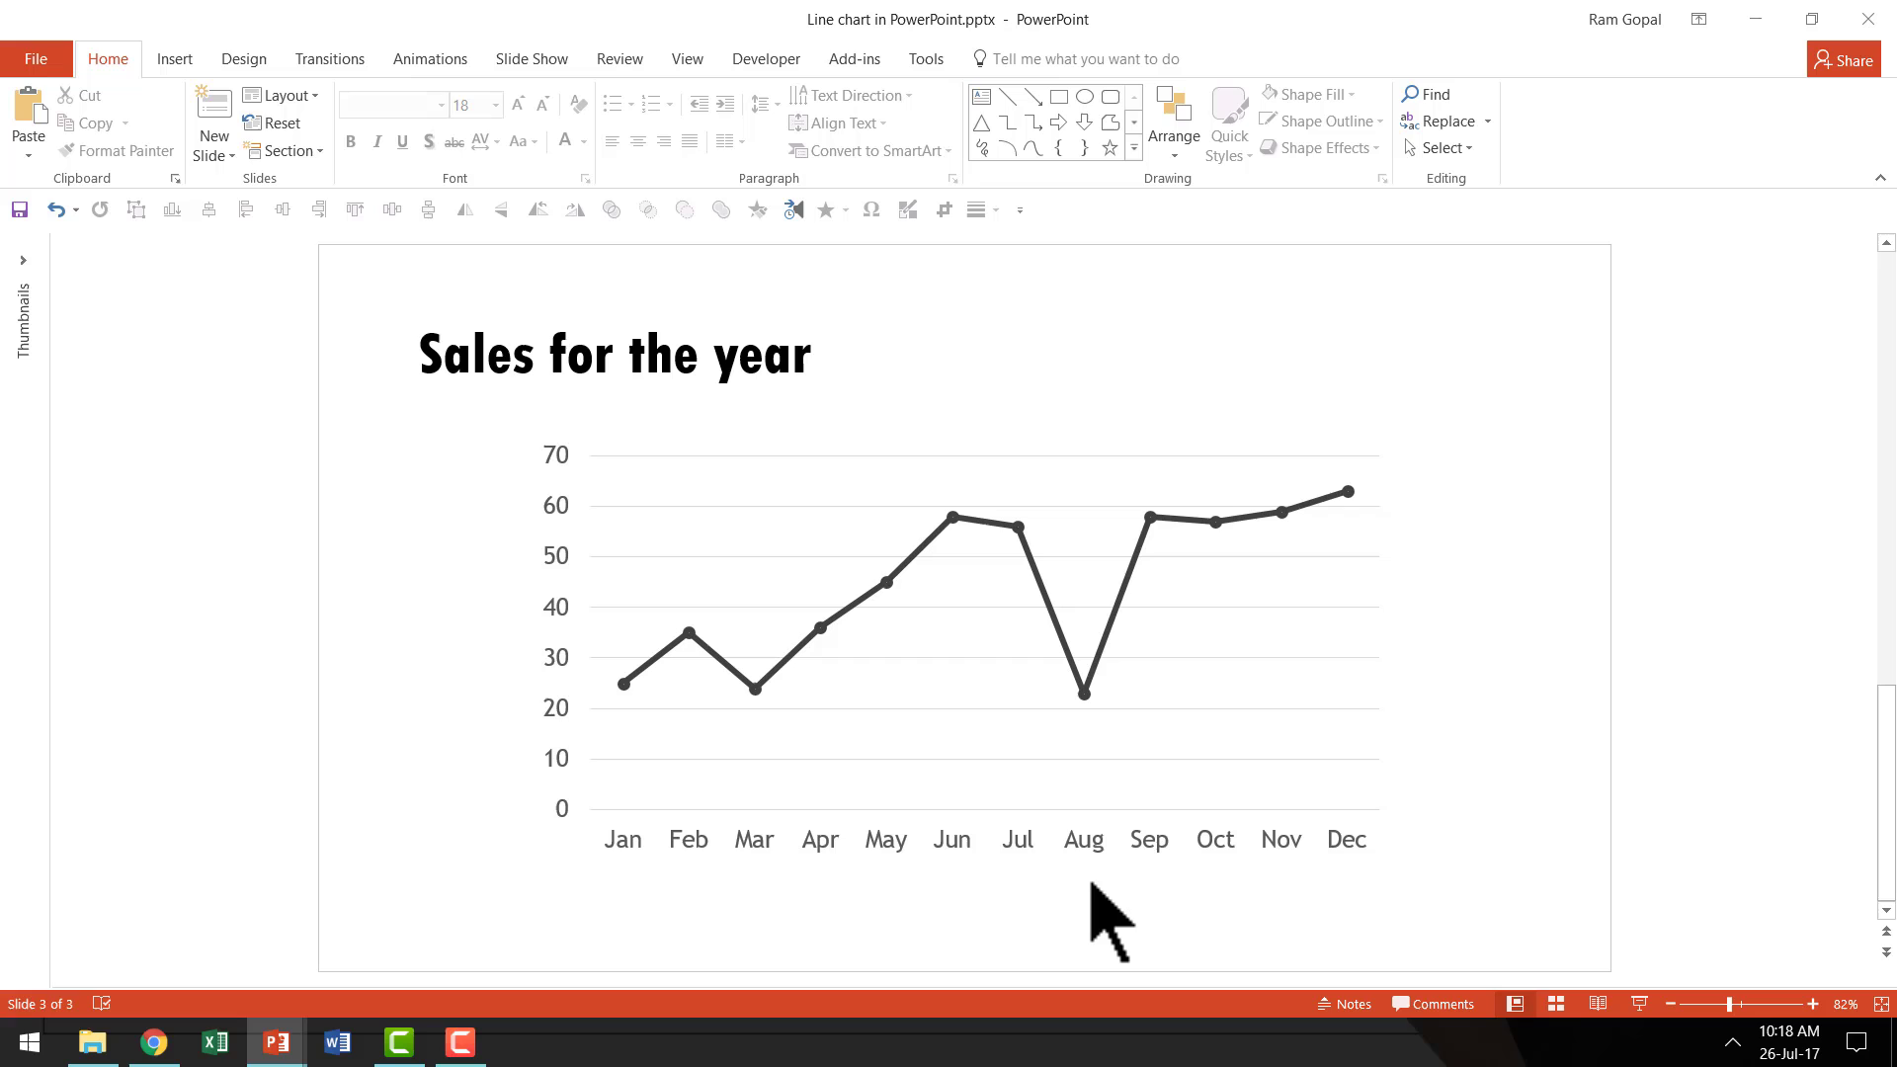
click(1639, 1004)
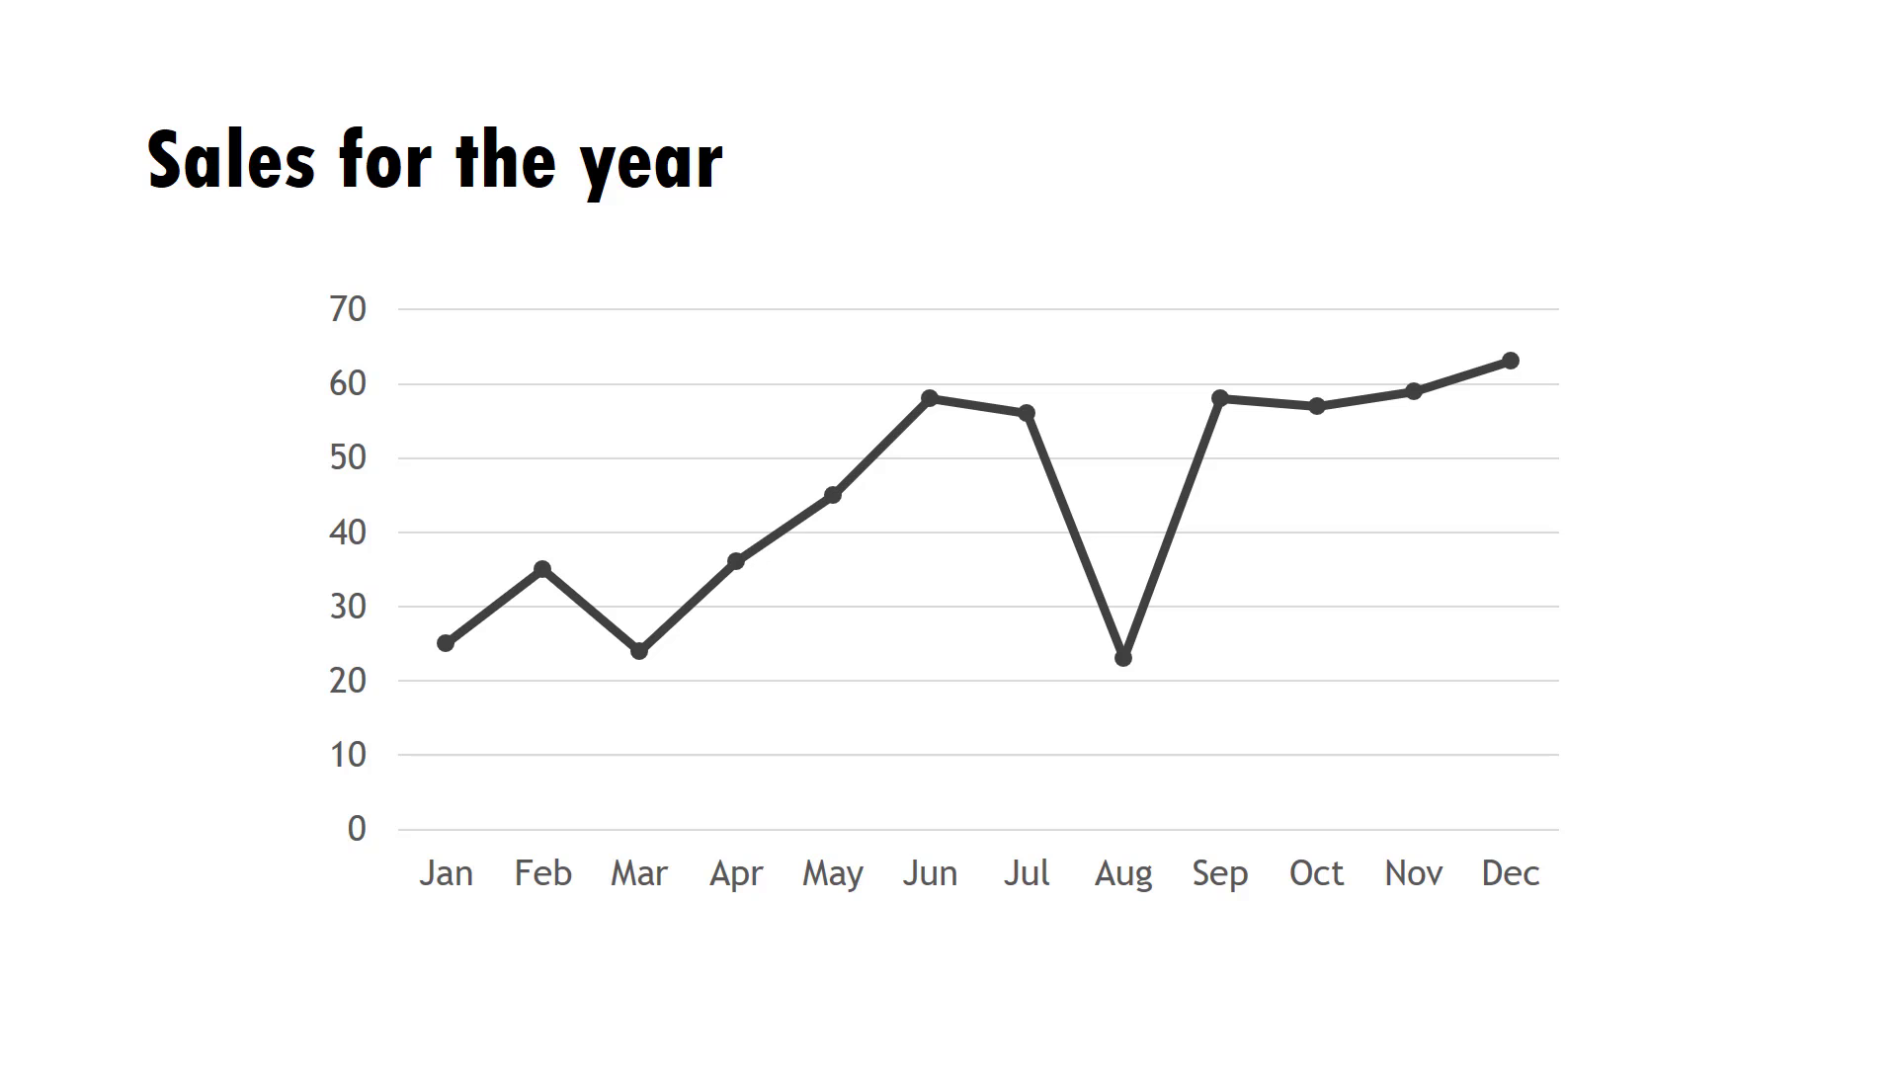
key(Escape)
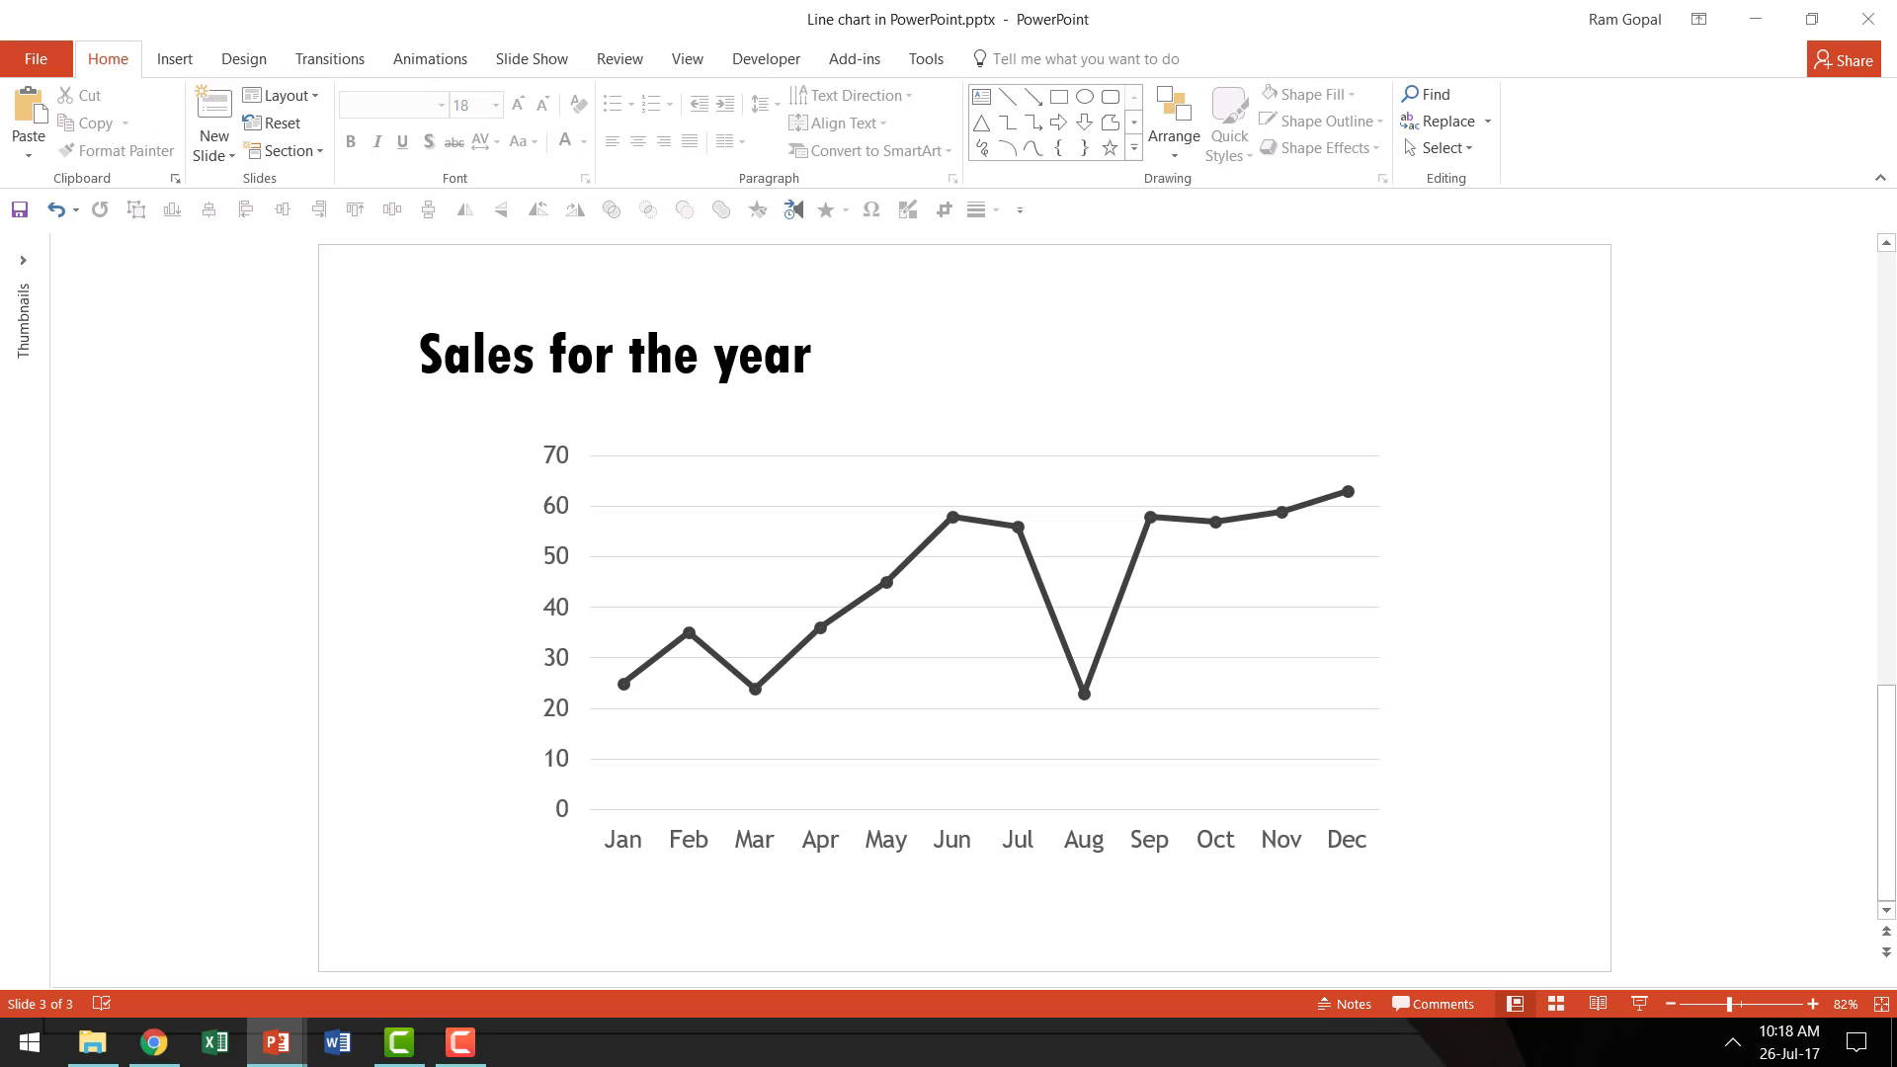